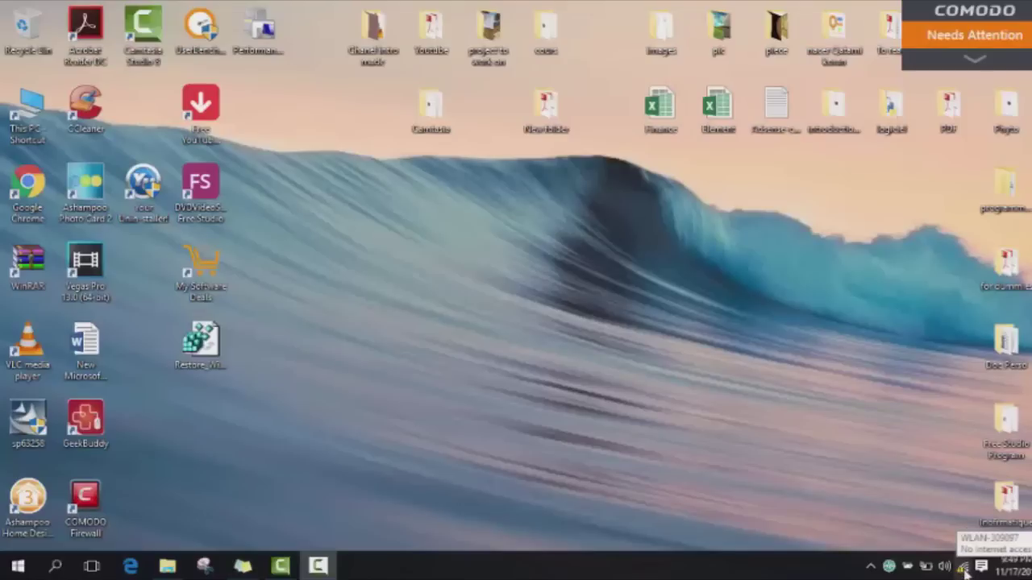
Step: Glance at the Wi-Fi network list, then find and launch Control Panel via Windows search
left_click(963, 568)
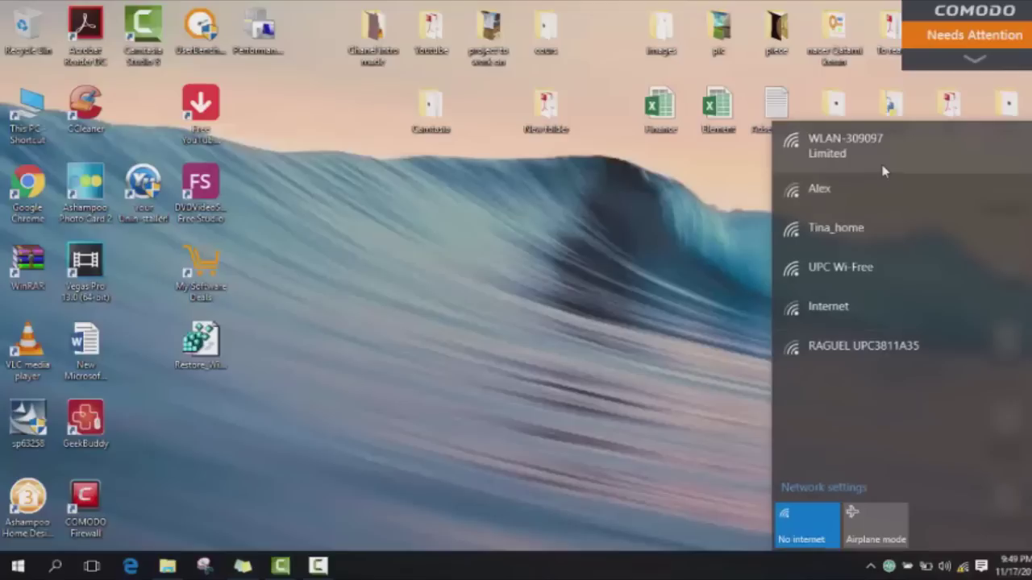
left_click(657, 313)
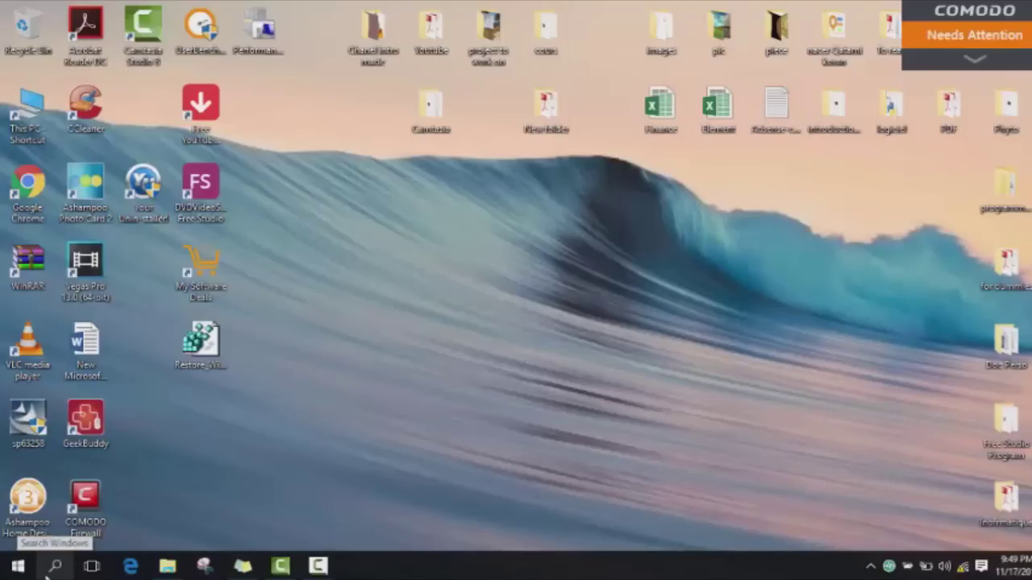
left_click(50, 567)
type("control panel")
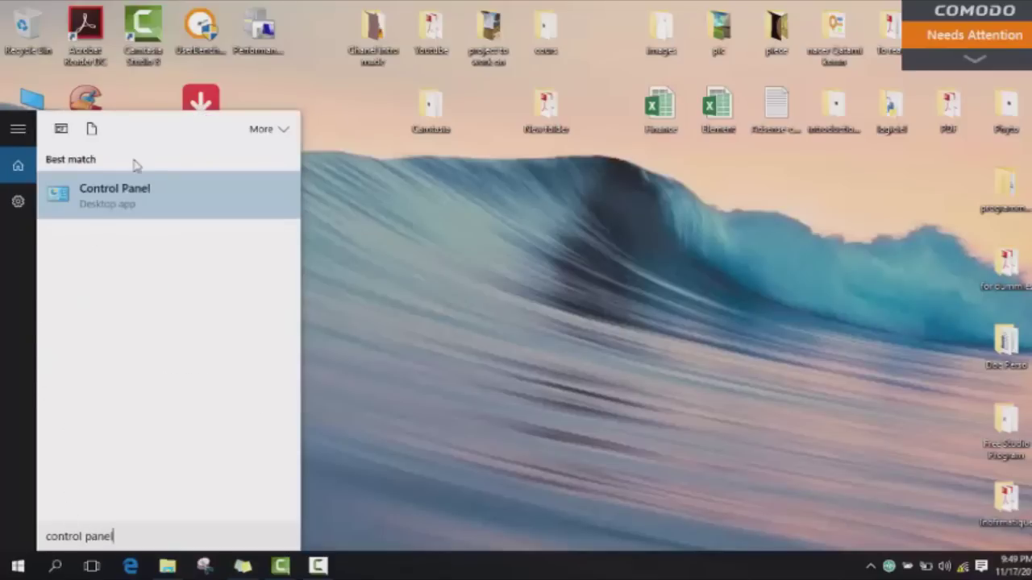
left_click(122, 203)
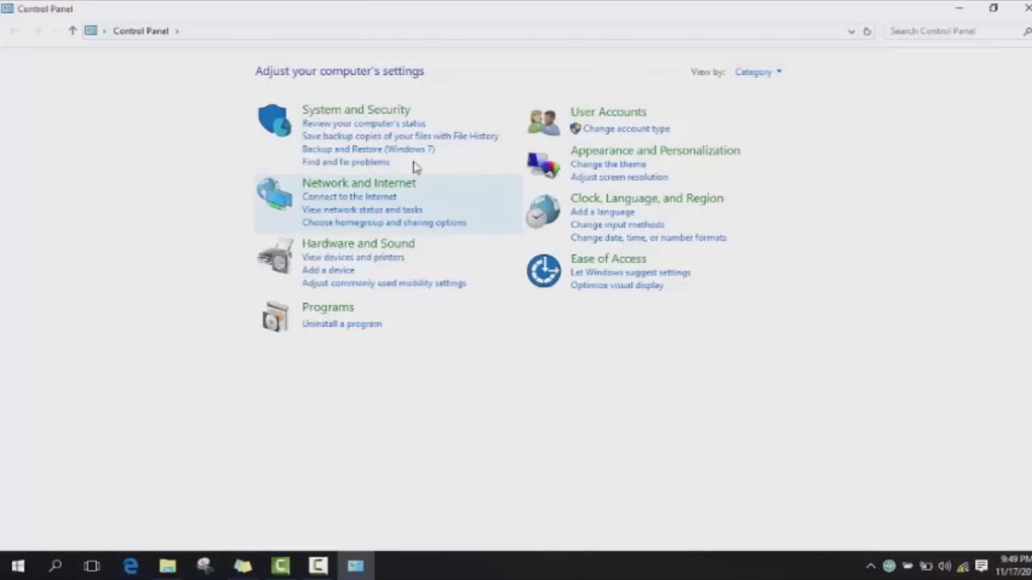
left_click(755, 74)
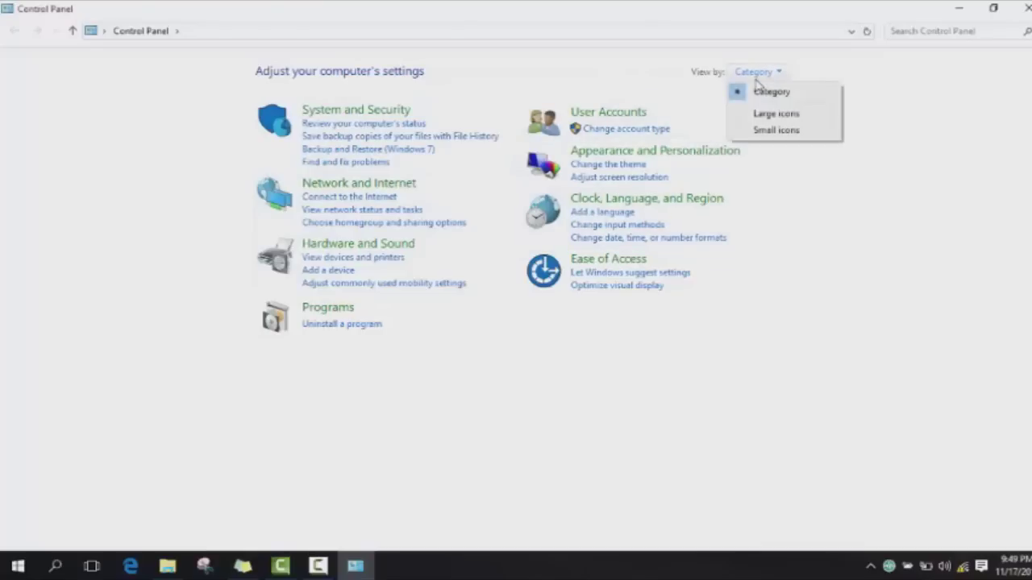
left_click(736, 132)
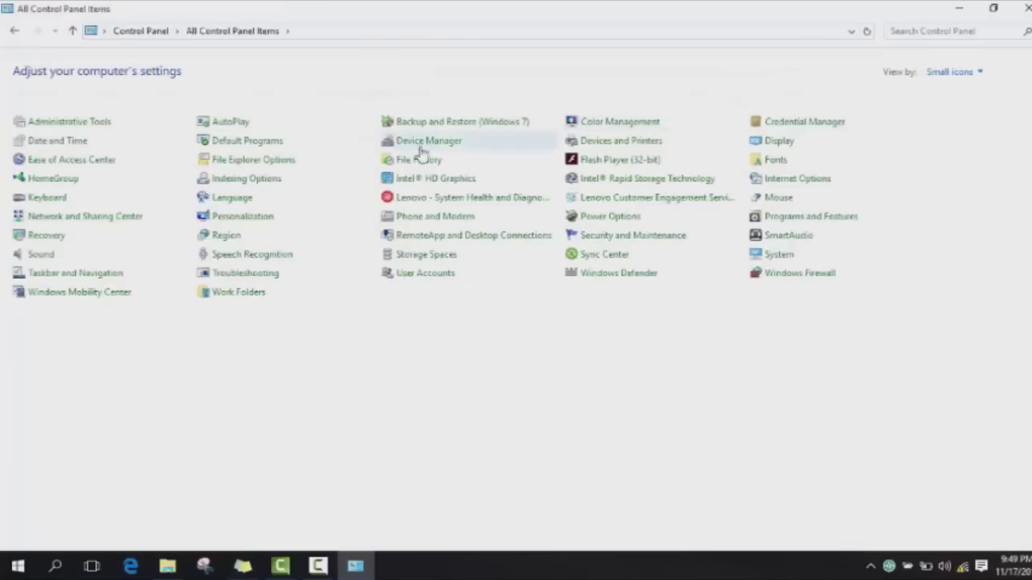
left_click(947, 72)
left_click(937, 114)
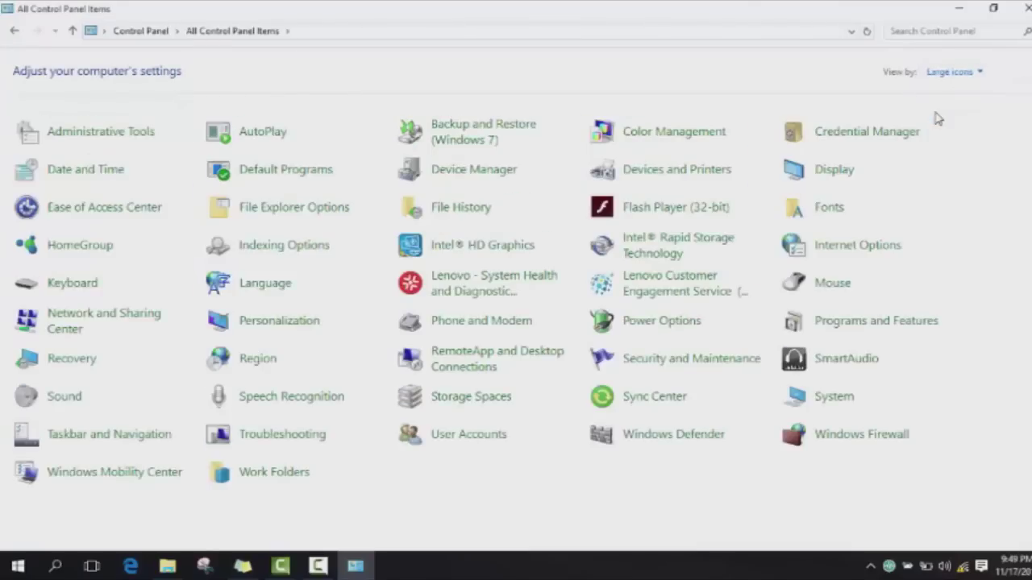
left_click(950, 73)
left_click(964, 92)
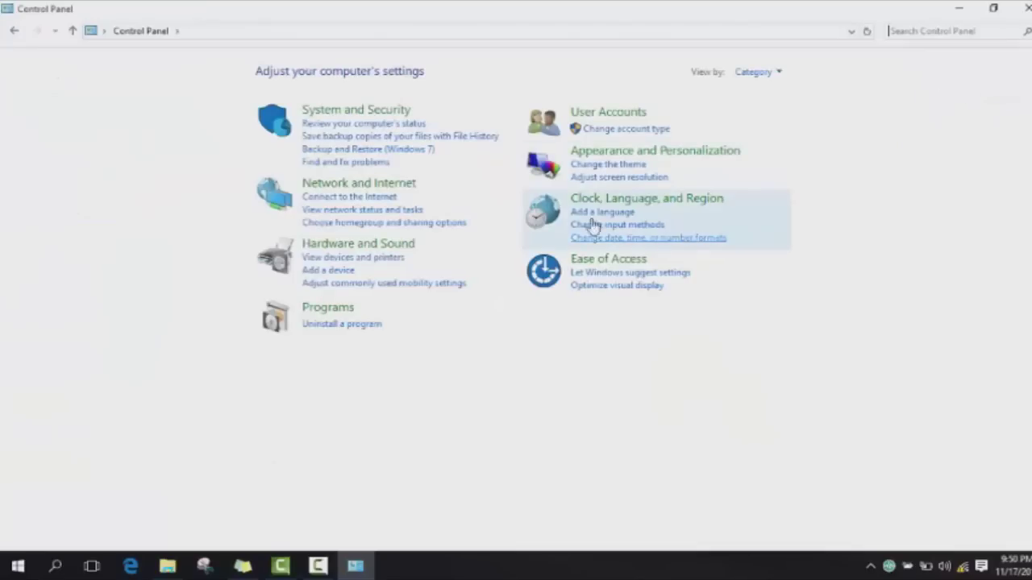
Step: Check the Wi-Fi connection status in Network and Sharing Center, then close Control Panel
left_click(400, 184)
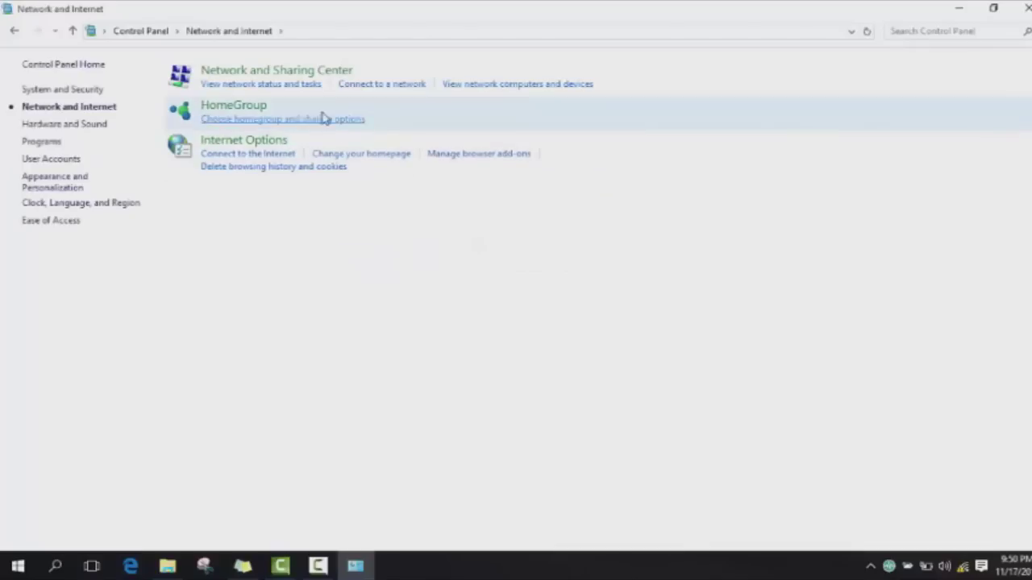
left_click(278, 74)
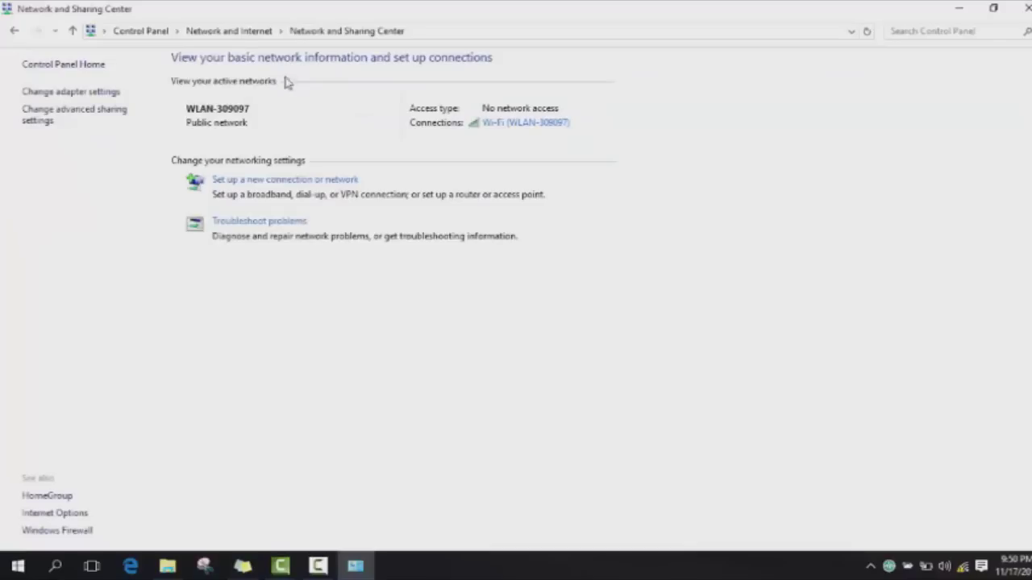
left_click(501, 125)
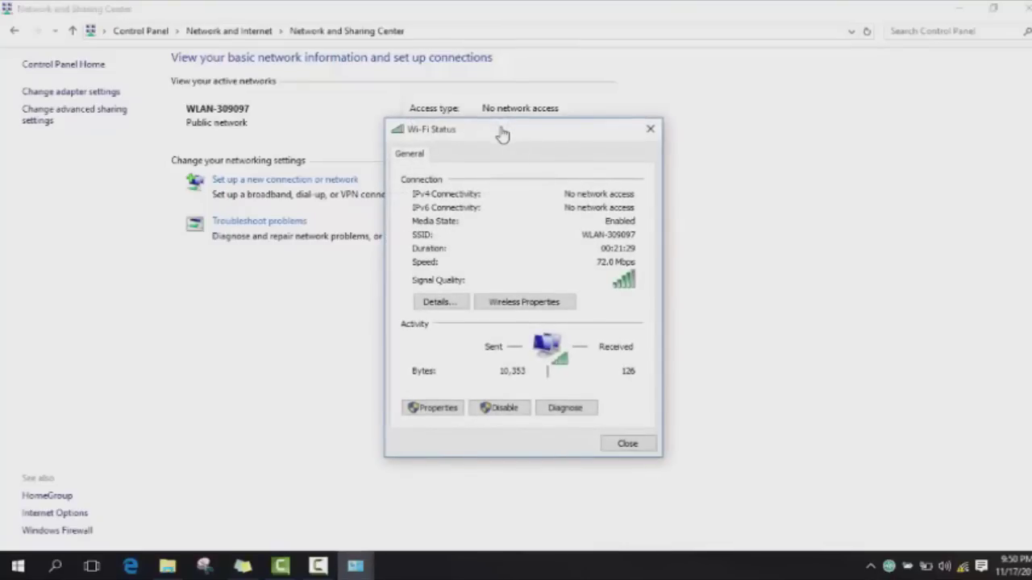
left_click(649, 130)
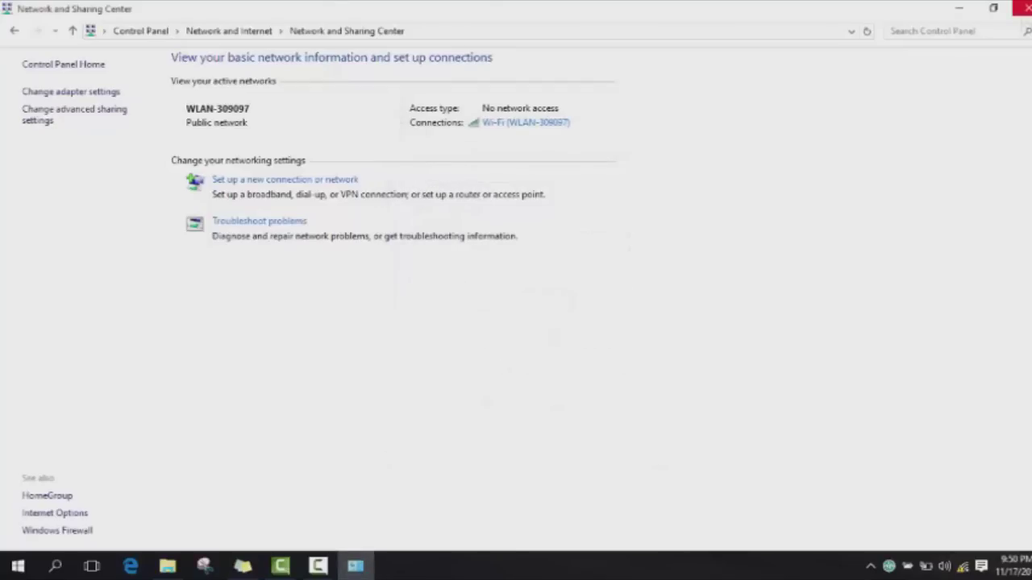
left_click(1026, 10)
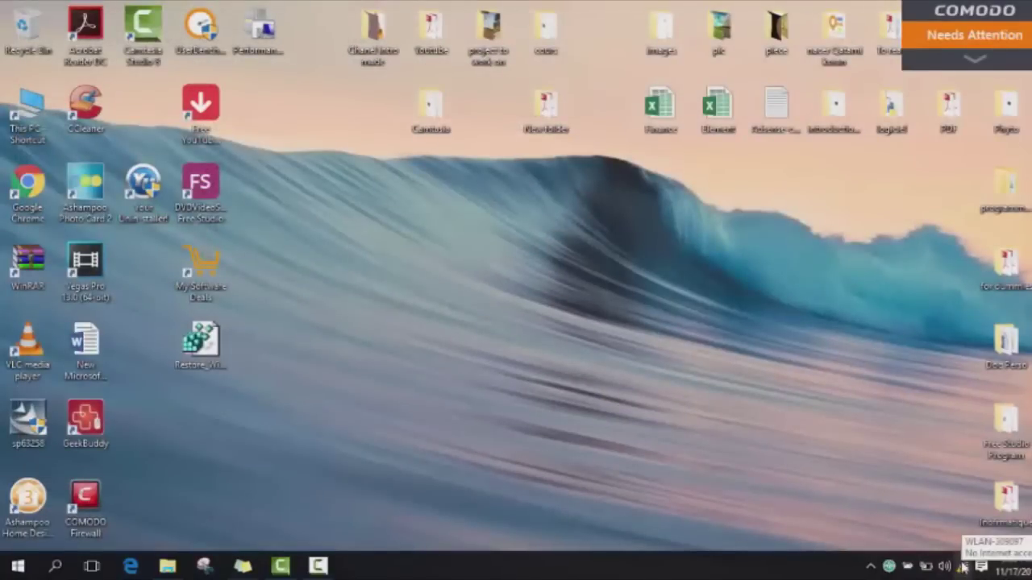
Step: Reopen Network and Sharing Center from the tray icon and show WLAN-309097's status
right_click(964, 568)
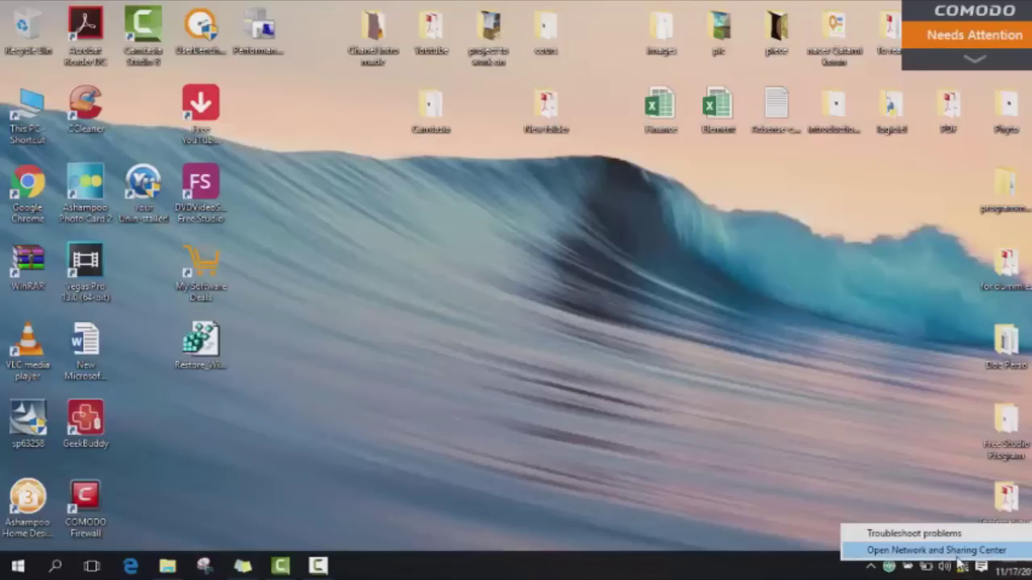
left_click(959, 553)
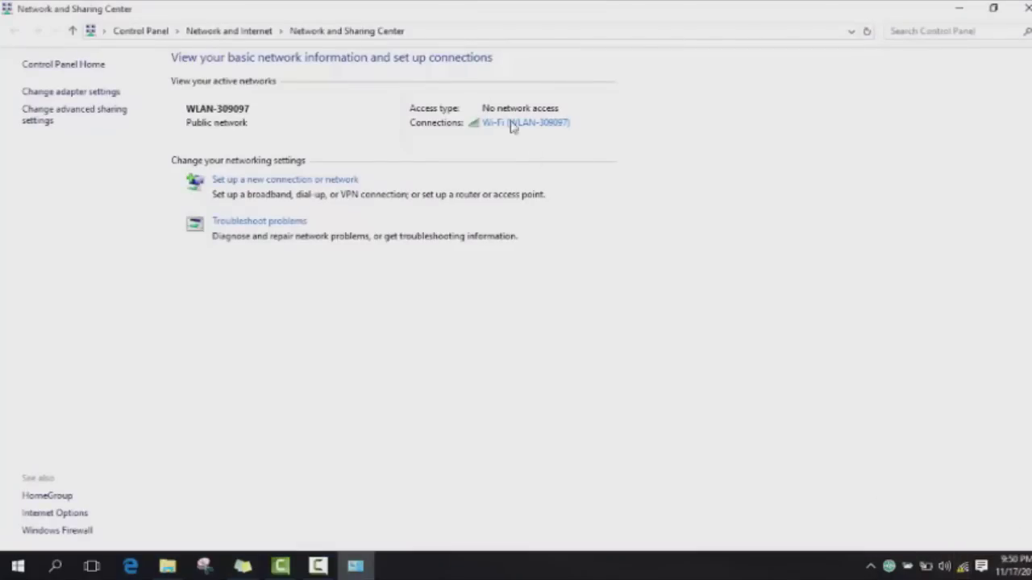
left_click(516, 129)
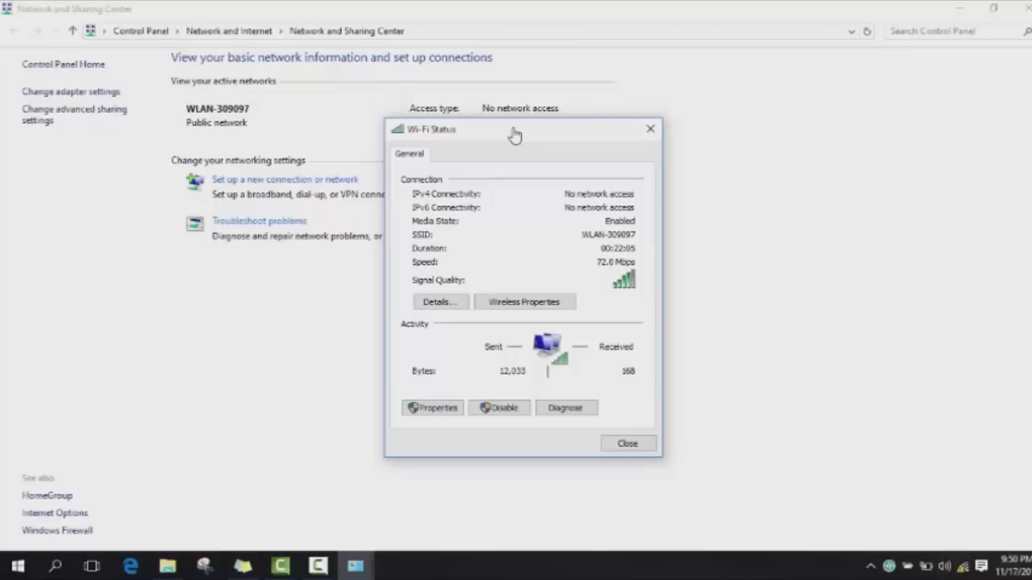
Step: Open the Wi-Fi adapter's Internet Protocol Version 4 (TCP/IPv4) properties
left_click(436, 408)
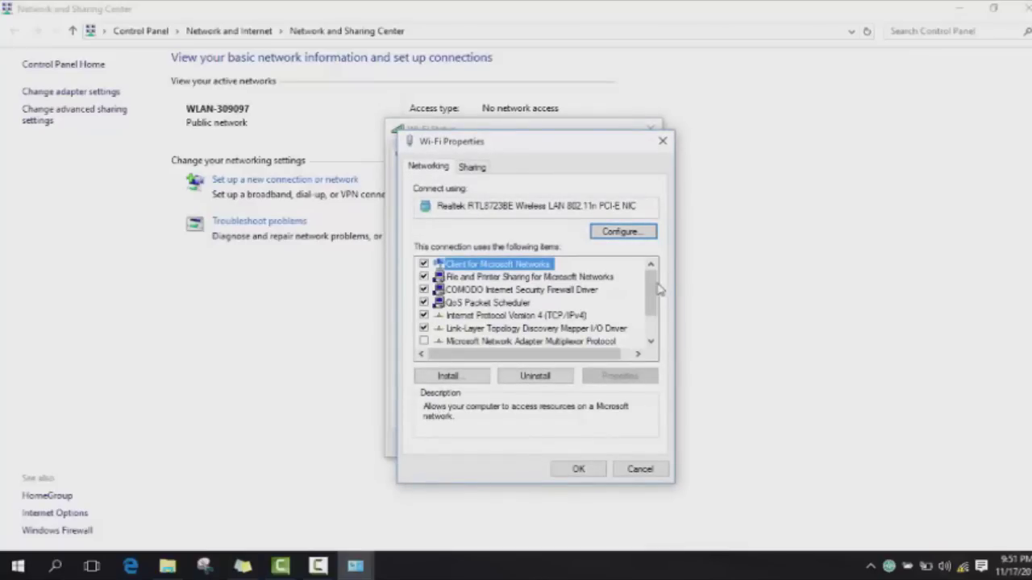
left_click(502, 328)
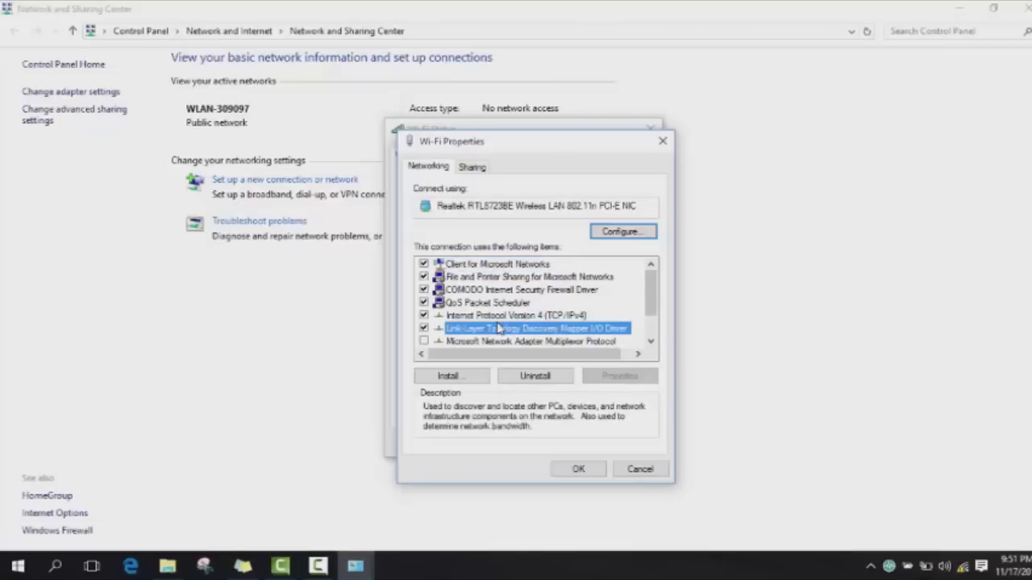
left_click(495, 316)
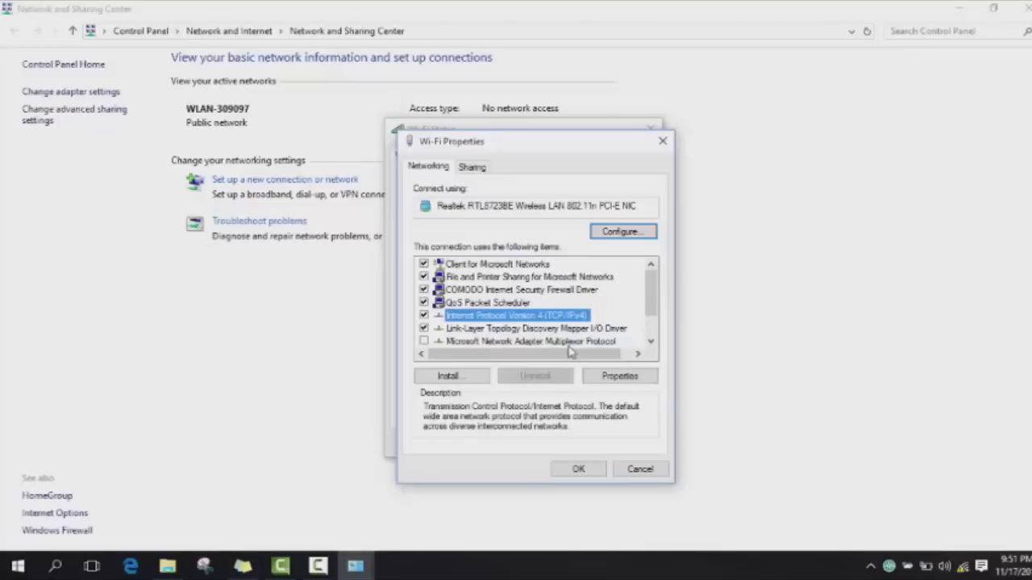
left_click(602, 377)
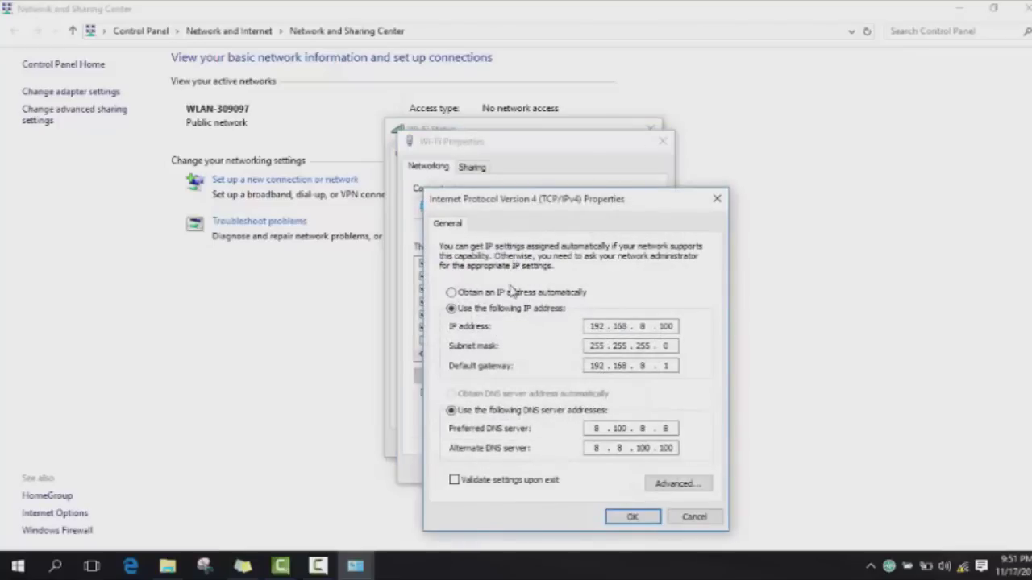
Step: Set both IP address and DNS server to obtain automatically, and move the dialog right
left_click(515, 293)
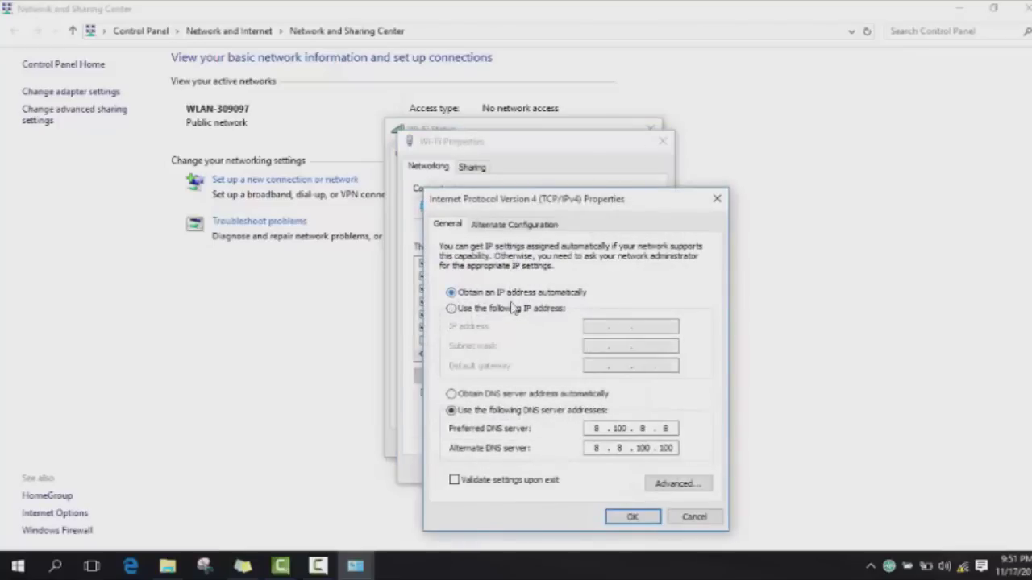
left_click(496, 395)
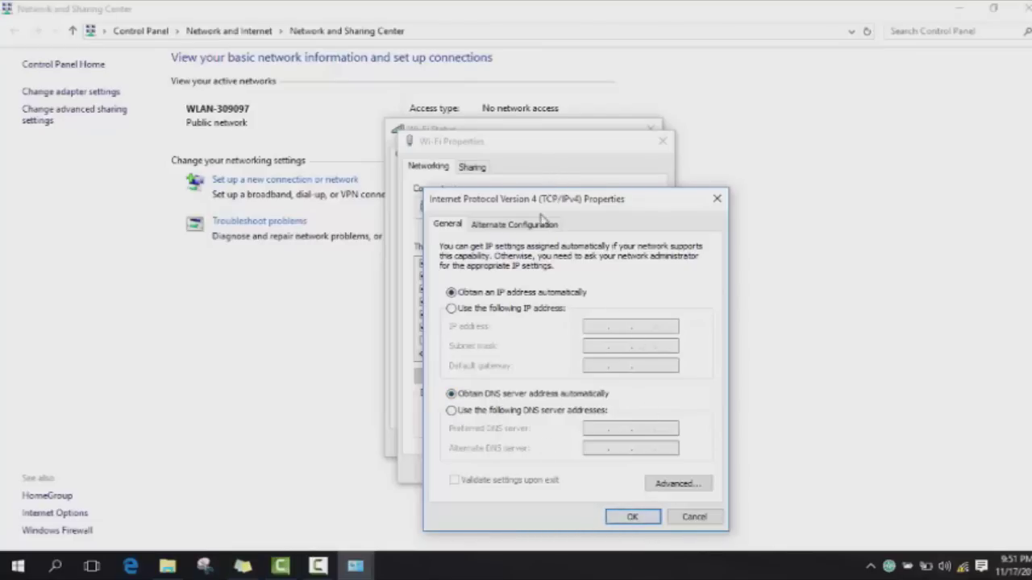
left_click_drag(539, 206, 841, 212)
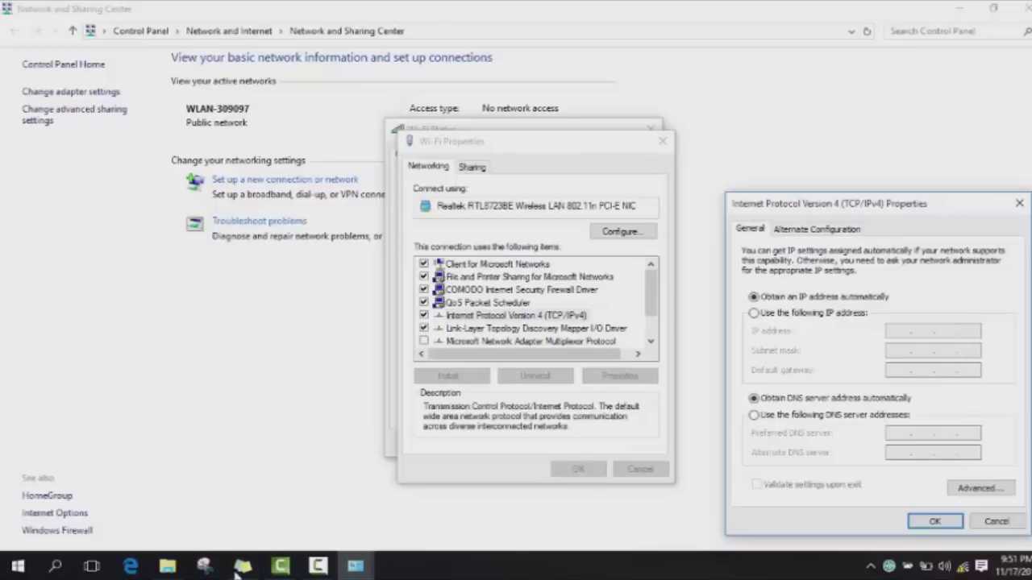
Step: Launch Command Prompt as administrator by searching for 'cmd'
left_click(57, 567)
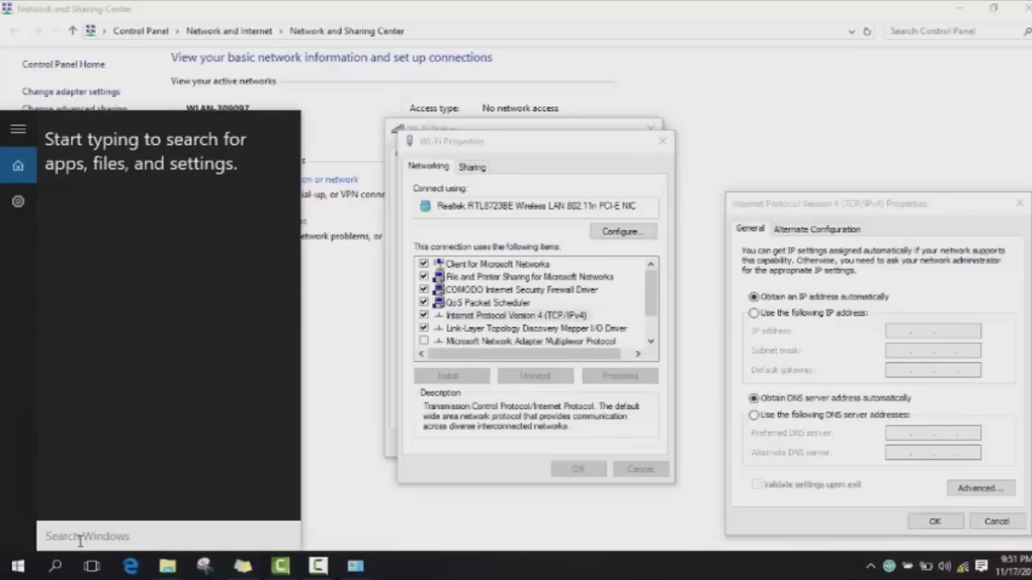
type("cmd")
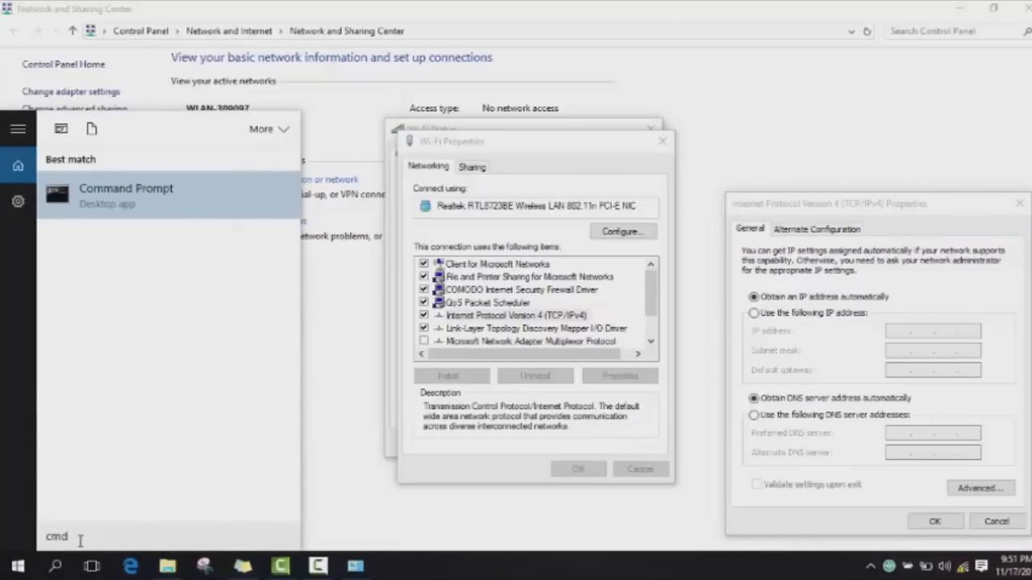
right_click(107, 193)
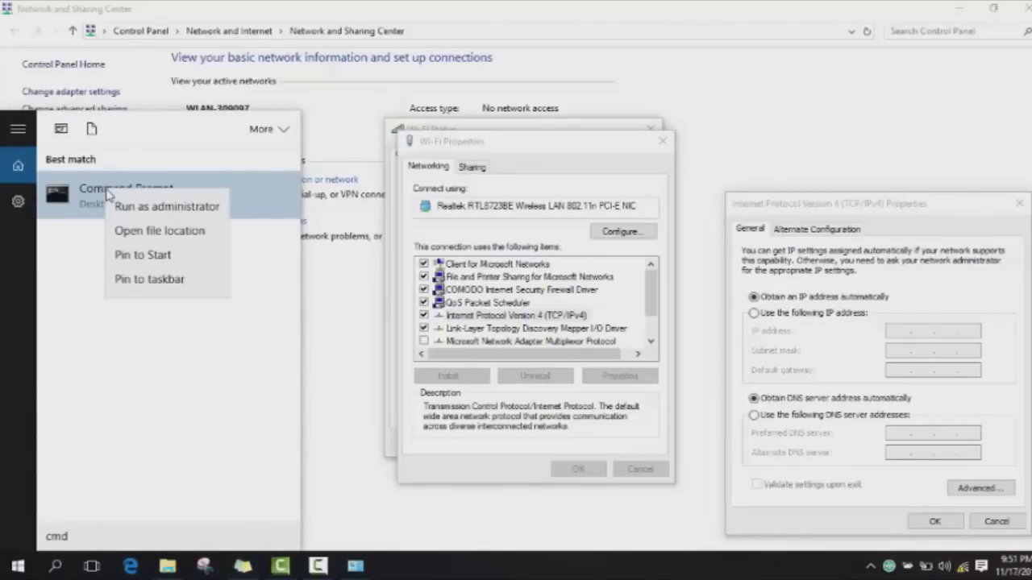
left_click(162, 216)
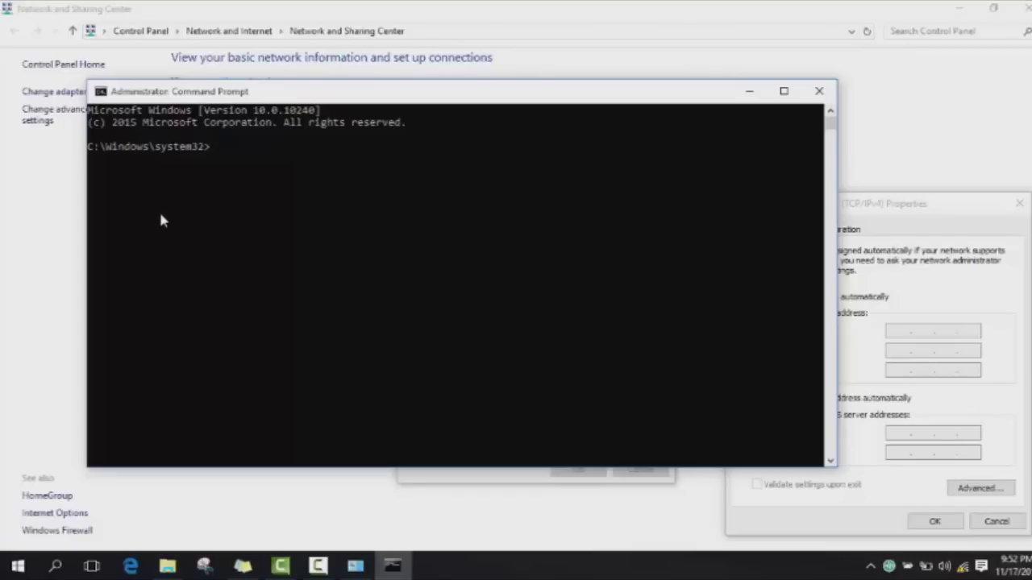
Step: Run ipconfig to list the Wi-Fi adapter's IP address, mask and gateway
type("i")
key("BackSpace")
key("BackSpace")
type("ipconfig")
key("Return")
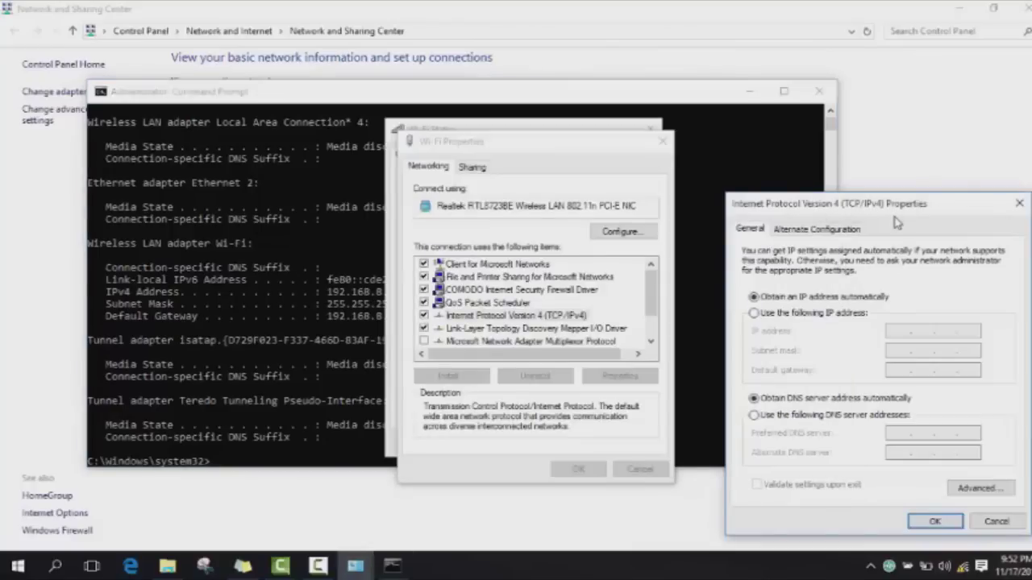
Step: Position the Command Prompt beside the IPv4 Properties dialog and bring the dialog forward
left_click(320, 96)
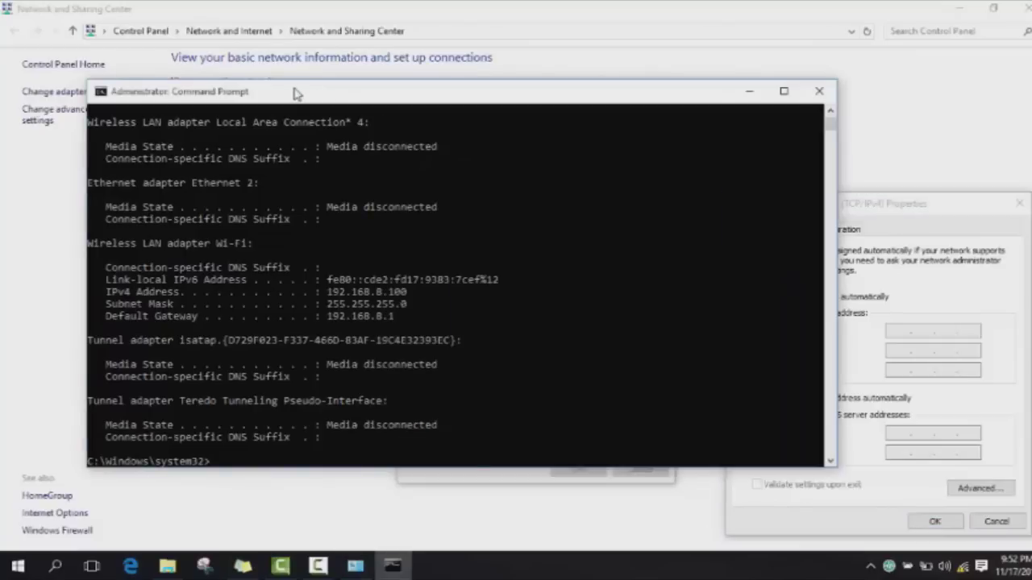
mouse_move(472, 92)
left_mouse_down()
mouse_move(211, 46)
mouse_move(230, 55)
left_mouse_up()
left_click(759, 217)
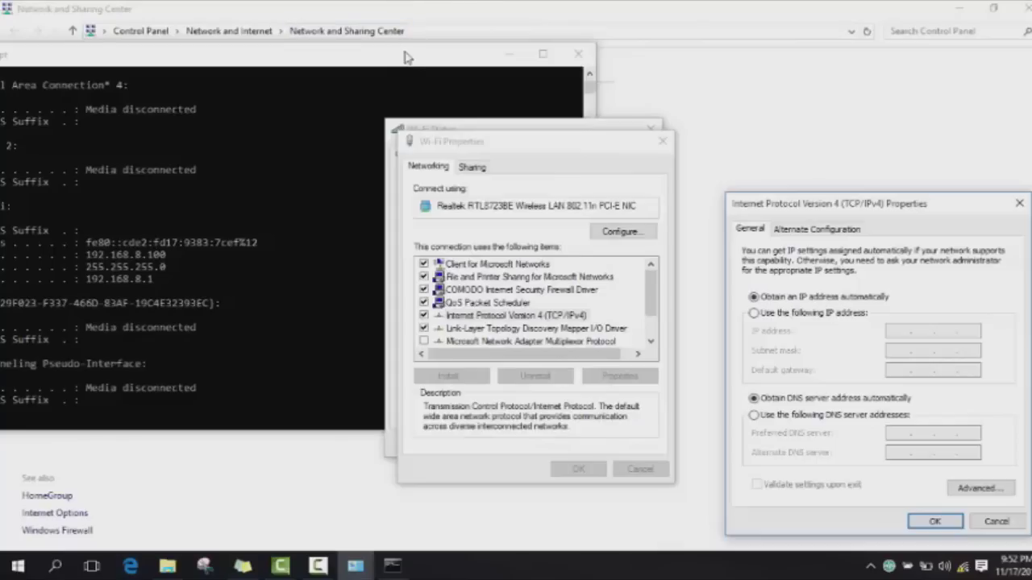
mouse_move(404, 50)
left_mouse_down()
mouse_move(508, 78)
mouse_move(548, 74)
left_mouse_up()
left_click(865, 228)
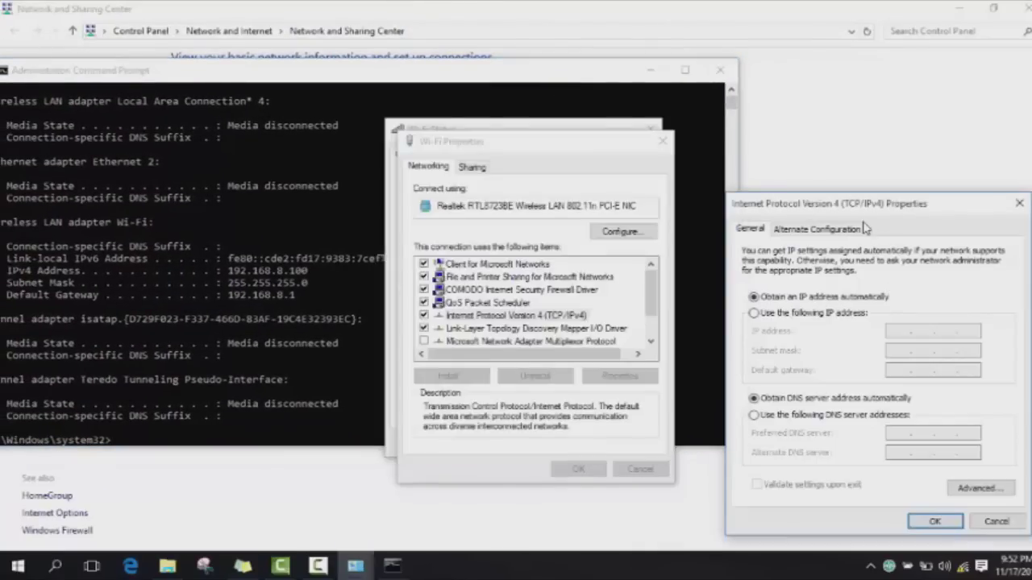
Step: Enter static IP 192.168.8.100, mask 255.255.255.0 and gateway 192.168.8.1
left_click(819, 315)
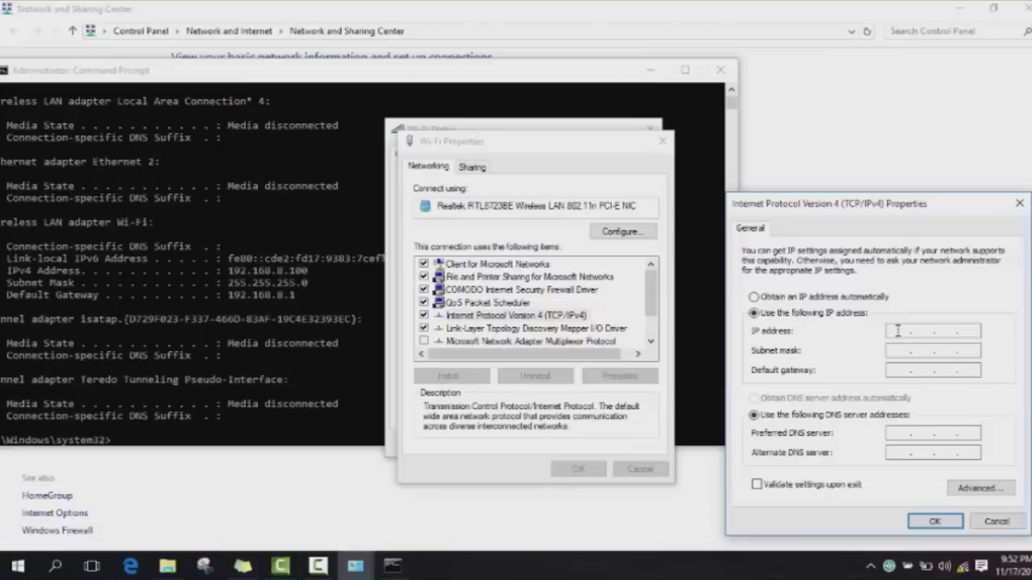
type("192 . 168 . ")
type("8 . ")
type("100")
key("Tab")
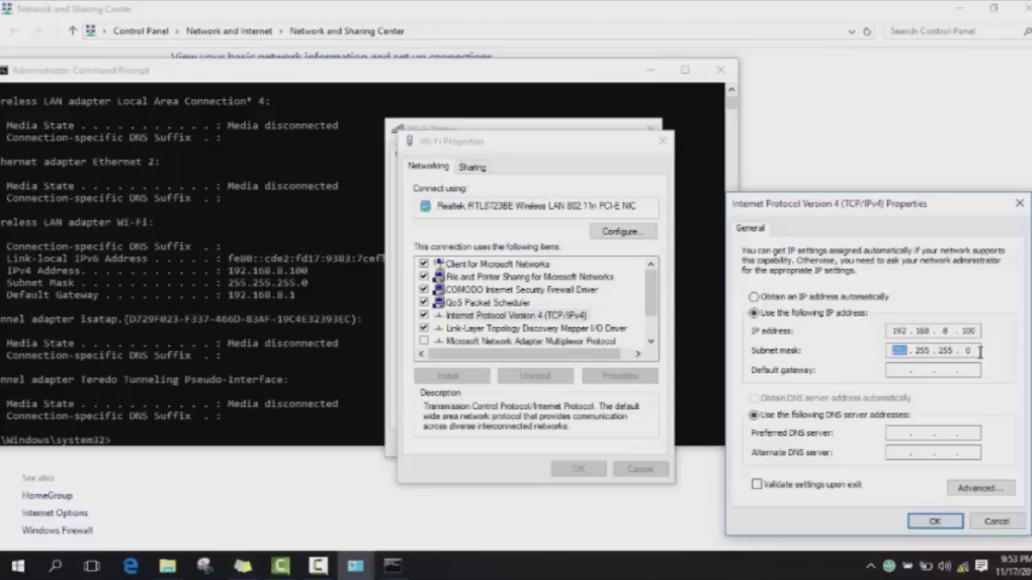
left_click(905, 368)
type("92 . ")
type("168 . ")
type("8 . 1")
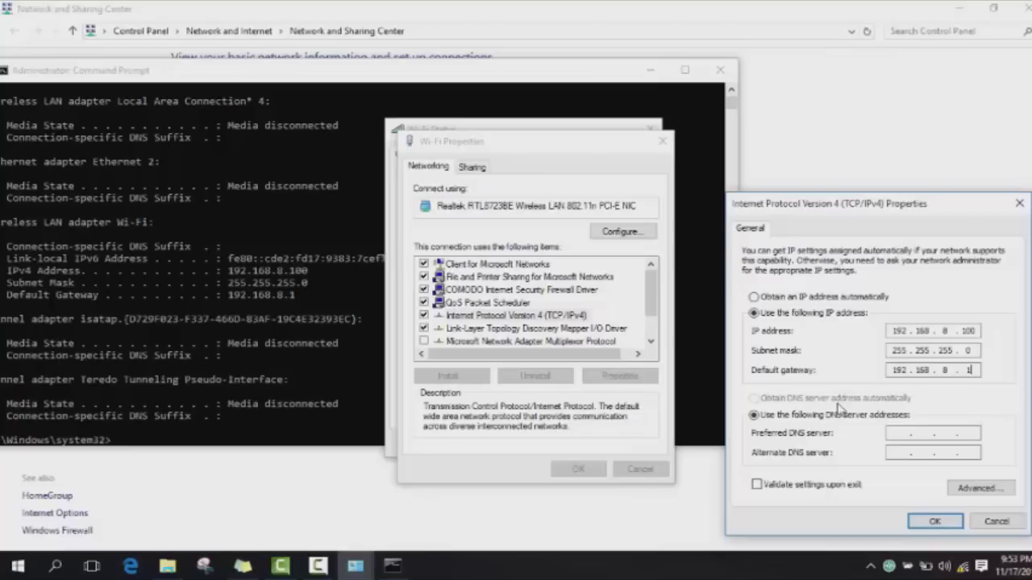
Step: Enter DNS servers 8.8.8.8 and 8.8.4.4 and tick 'Validate settings upon exit'
left_click(890, 431)
type("88.8")
type("8.")
type("8.8.")
left_click(758, 485)
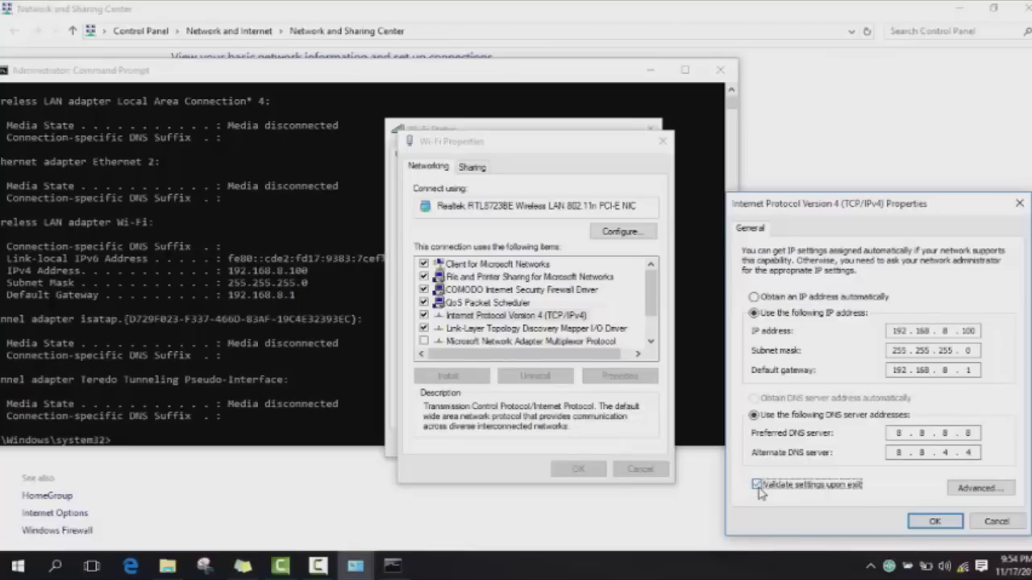
Step: Apply the IPv4 settings, close Wi-Fi Properties and run Diagnose on the Wi-Fi connection
left_click(935, 523)
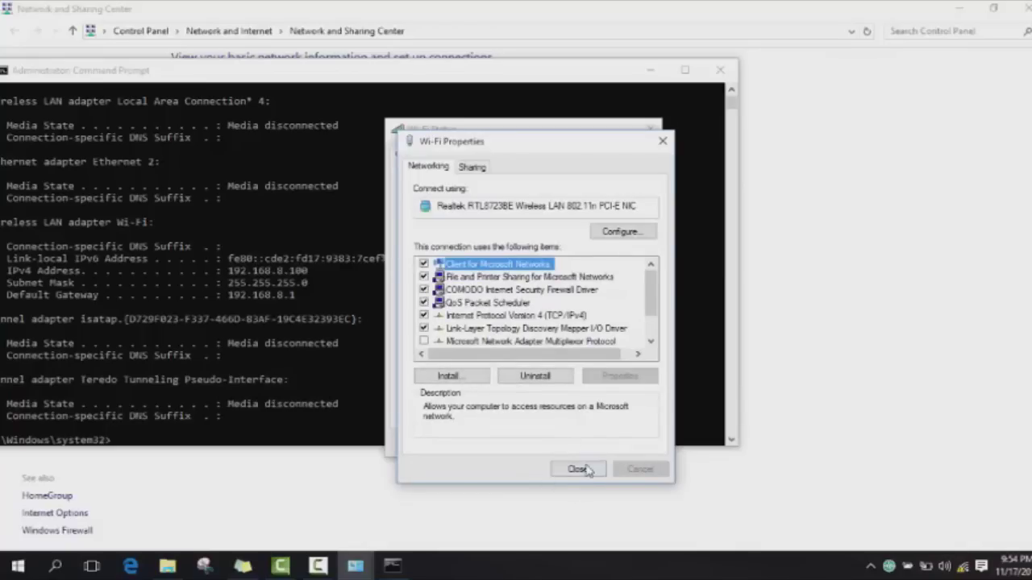
left_click(586, 470)
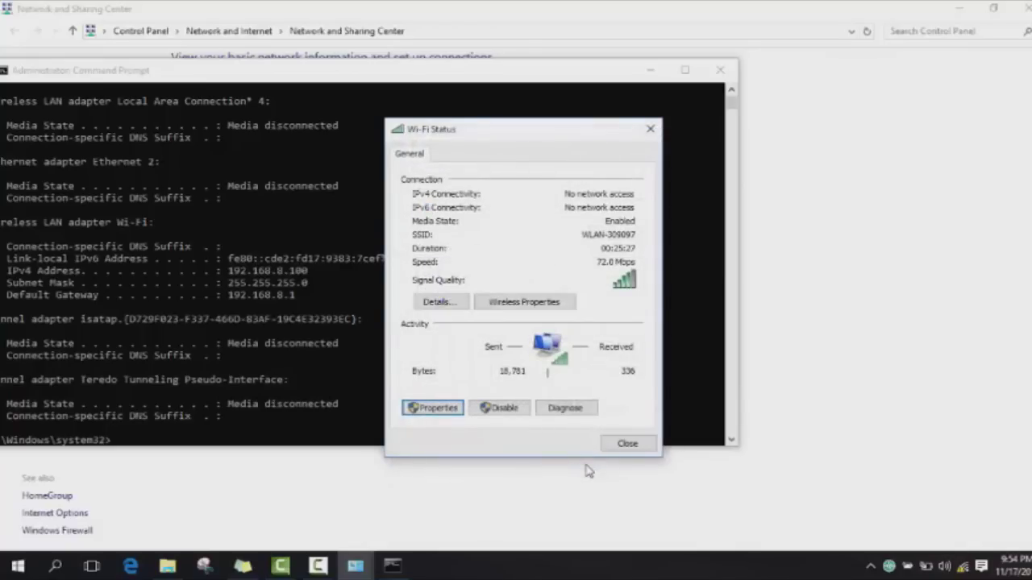
left_click(627, 445)
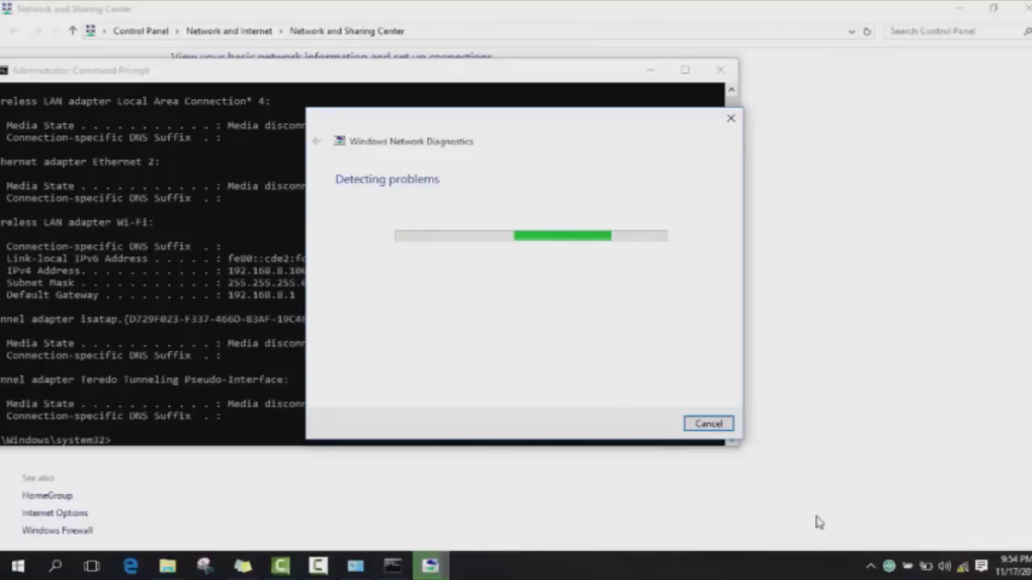
Step: Check the WLAN-309097 network in the tray flyout while diagnostics run, then close the troubleshooter
left_click(962, 567)
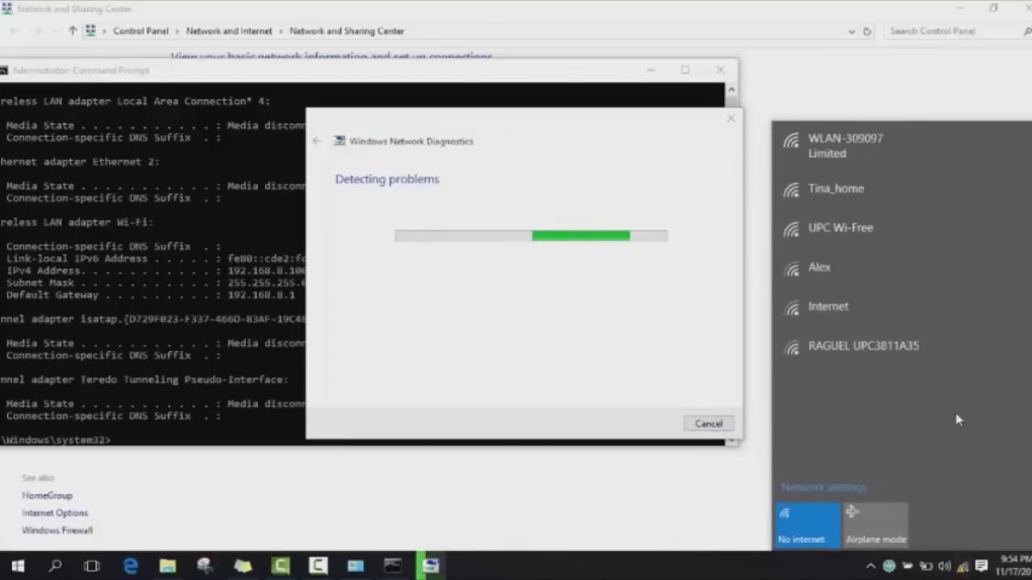
left_click(880, 152)
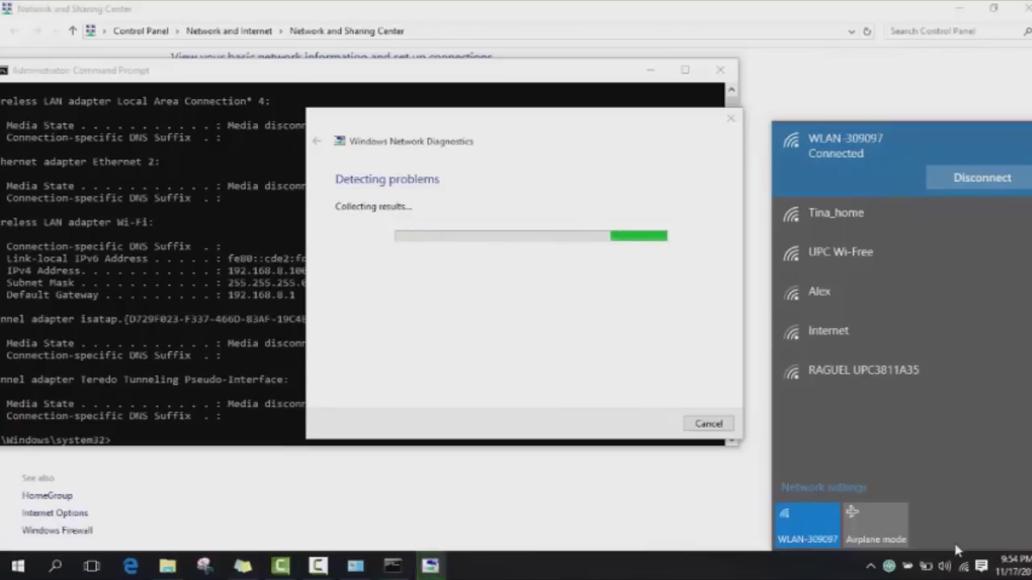
left_click(815, 524)
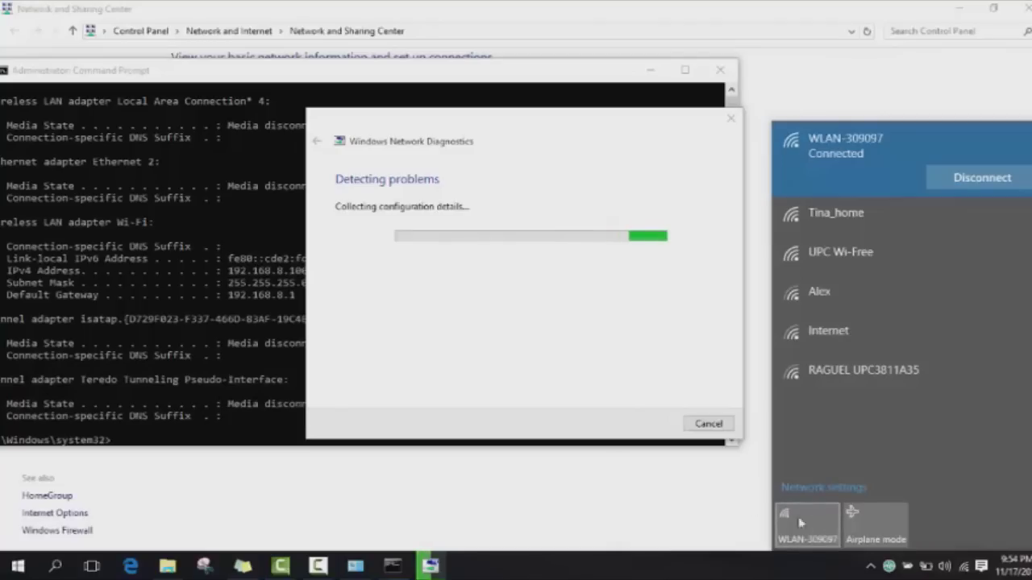
left_click(564, 398)
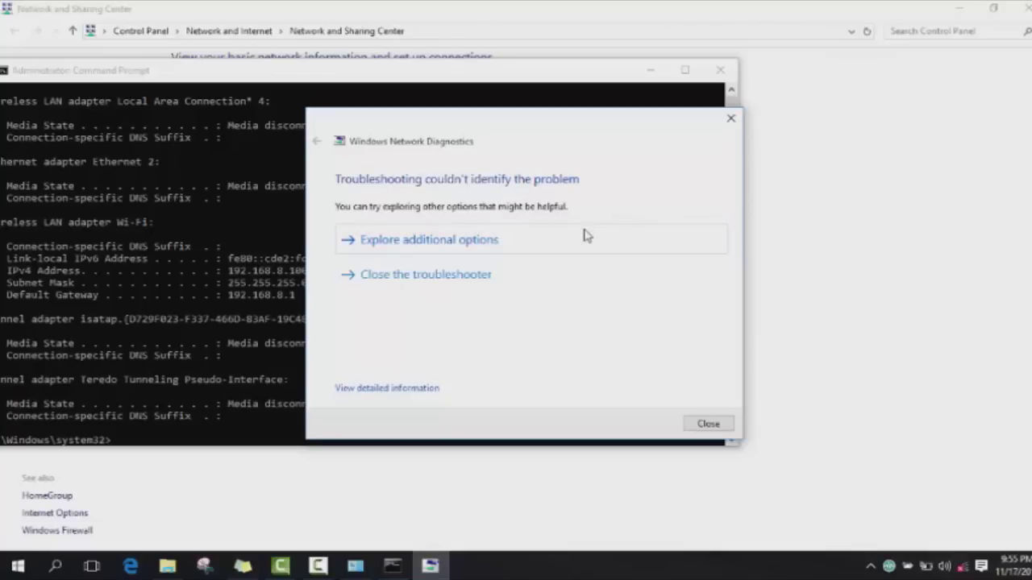
left_click(708, 423)
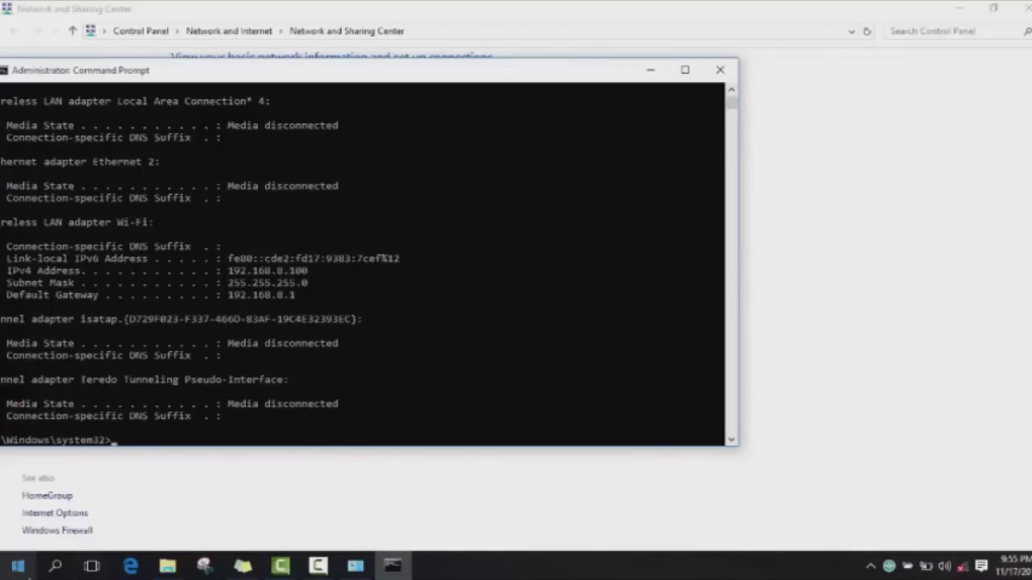
Step: Search for 'device manager' in Windows search and open the Device Manager result
left_click(54, 566)
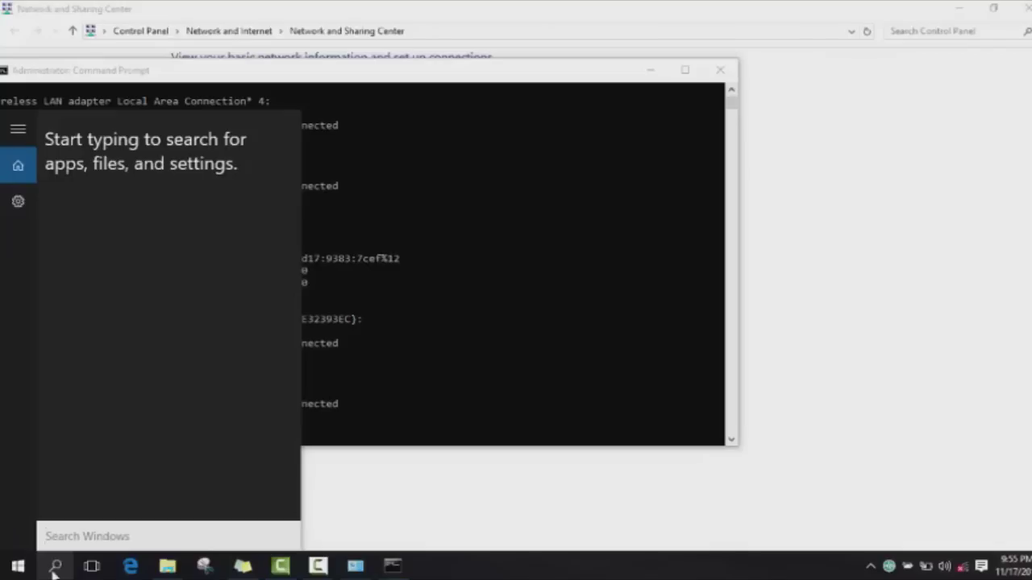
type("dev")
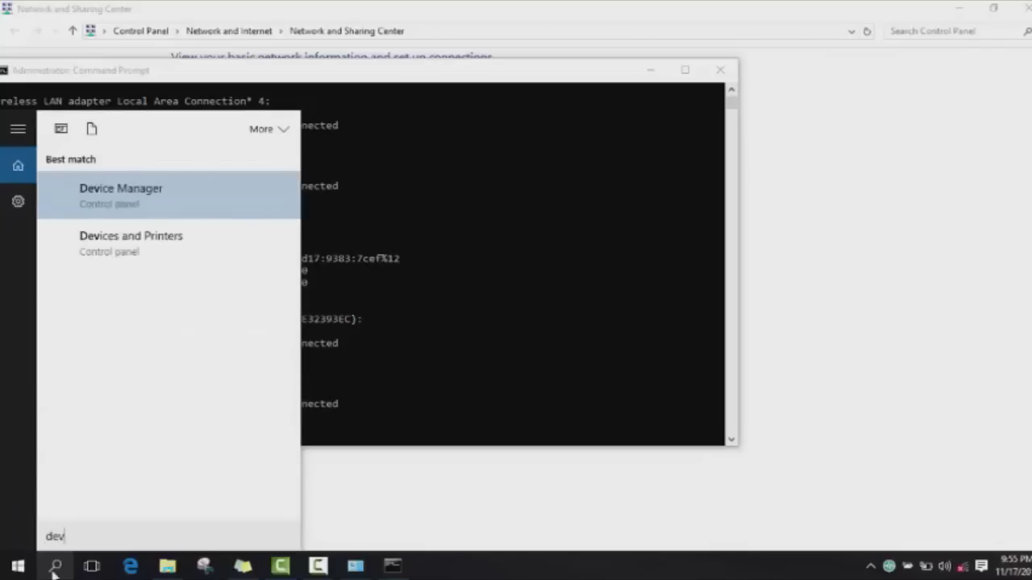
type("ice")
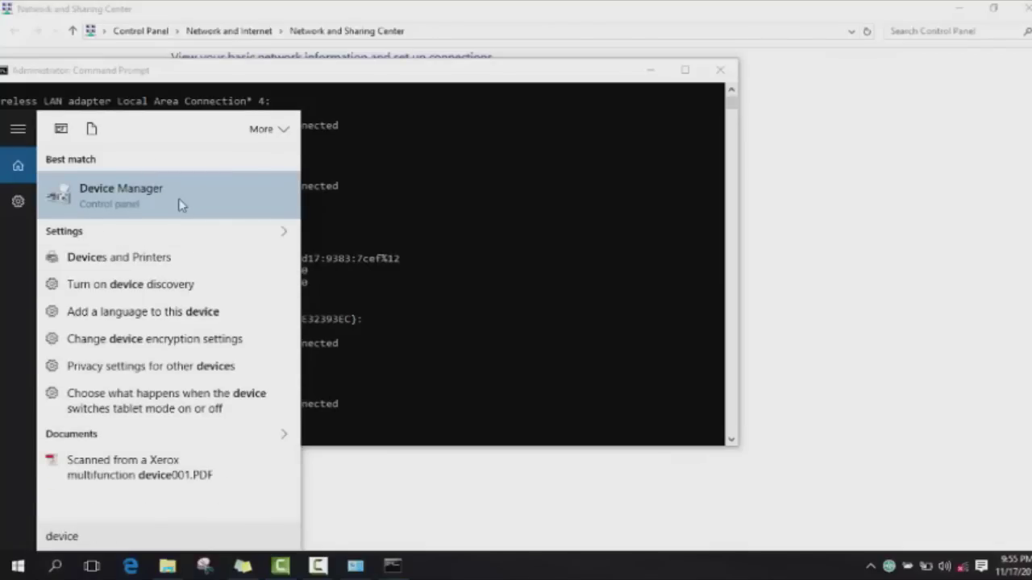
key("Escape")
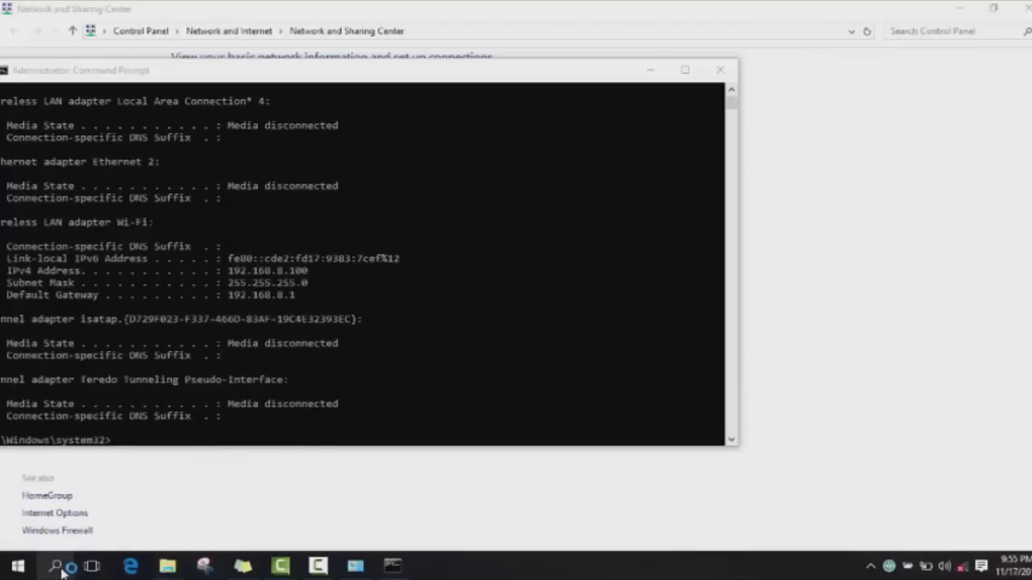
left_click(56, 567)
left_click(58, 567)
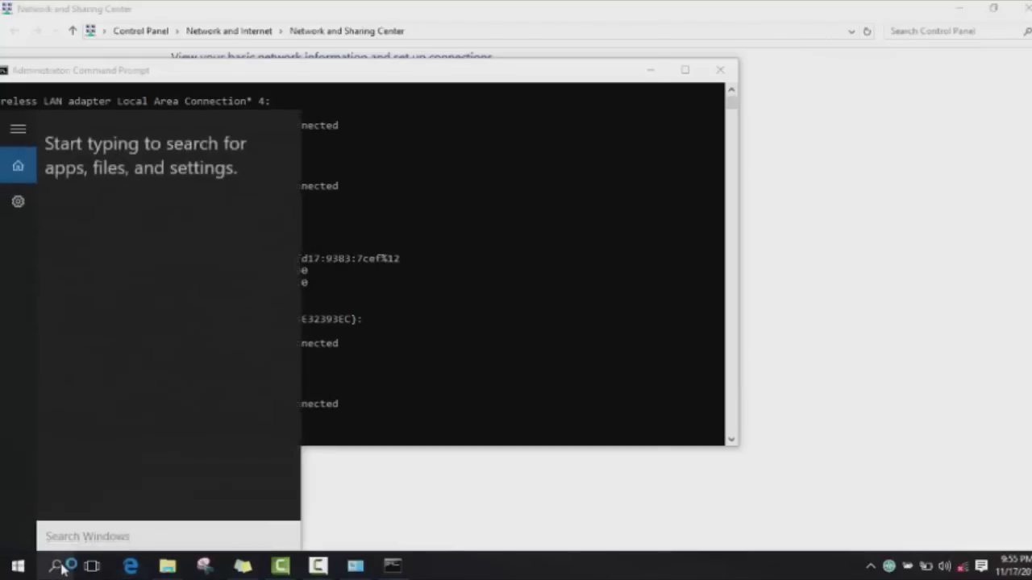
type("de")
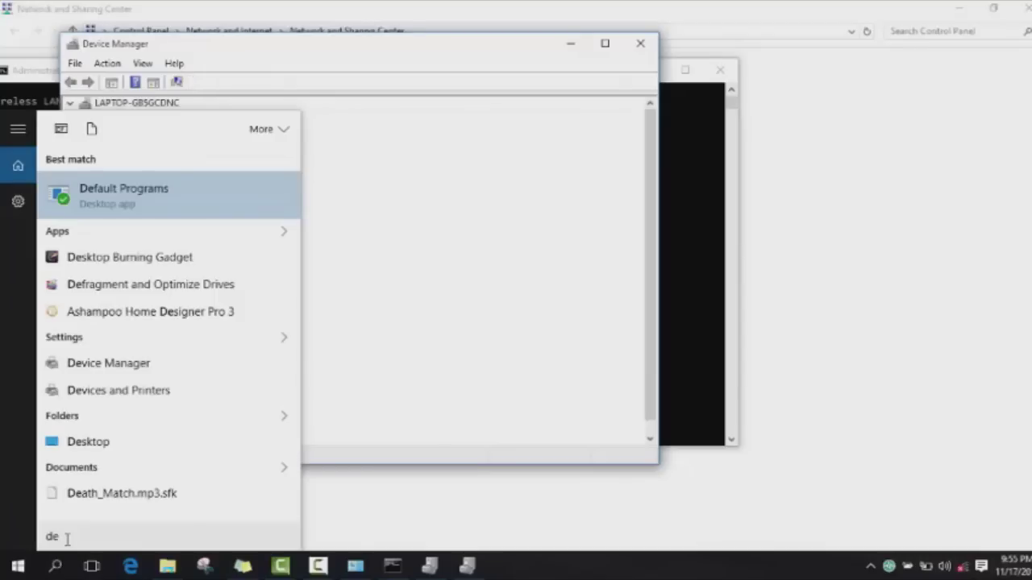
type("vice manager")
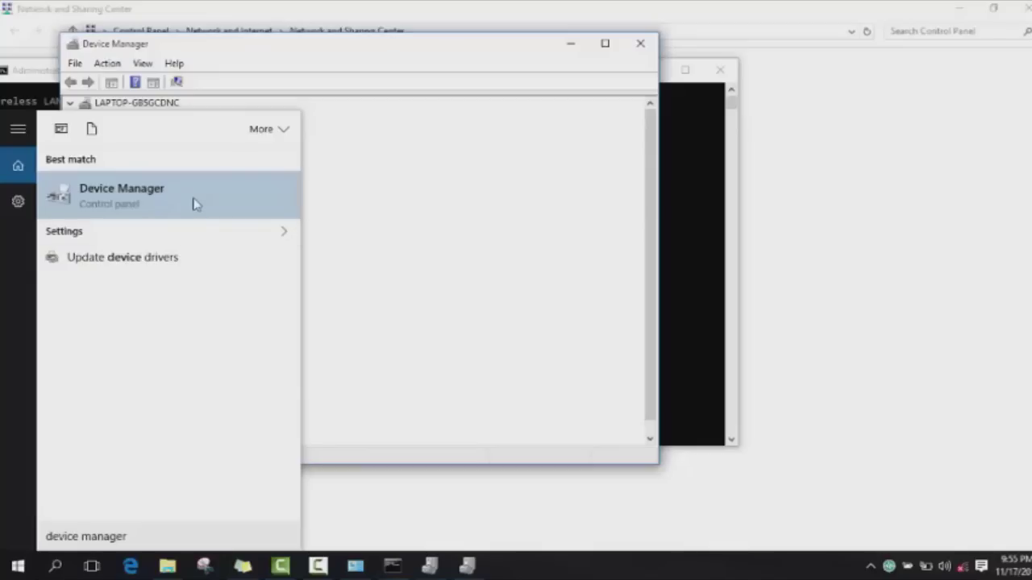
left_click(164, 255)
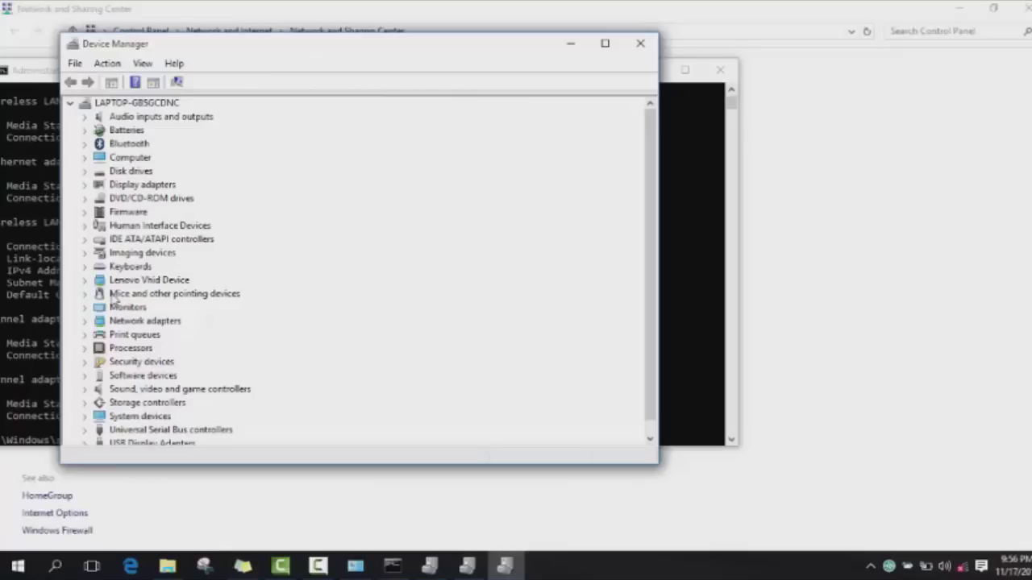
Step: Under Network adapters, select the Realtek RTL8723BE adapter and launch its driver update wizard
left_click(117, 295)
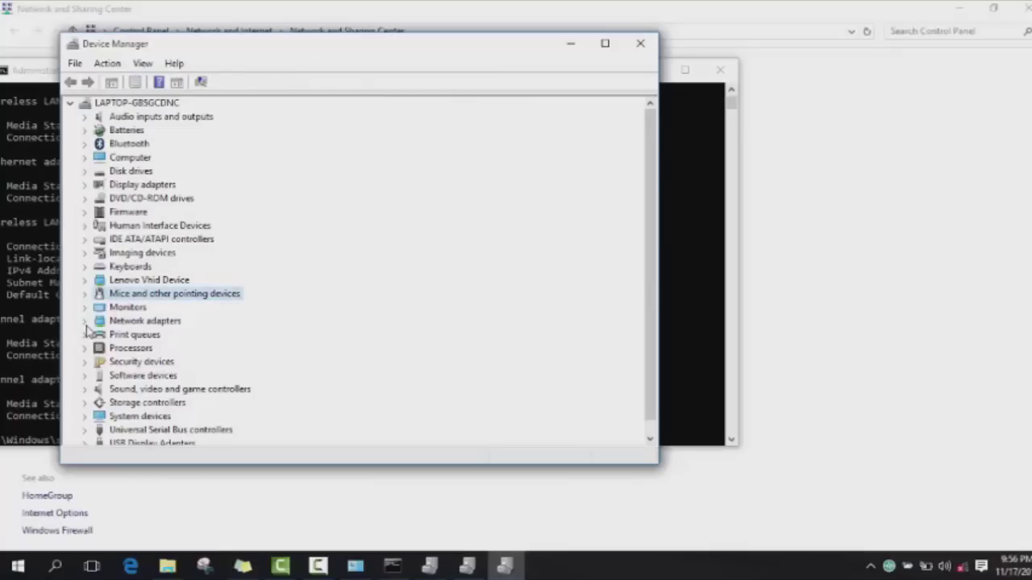
left_click(85, 322)
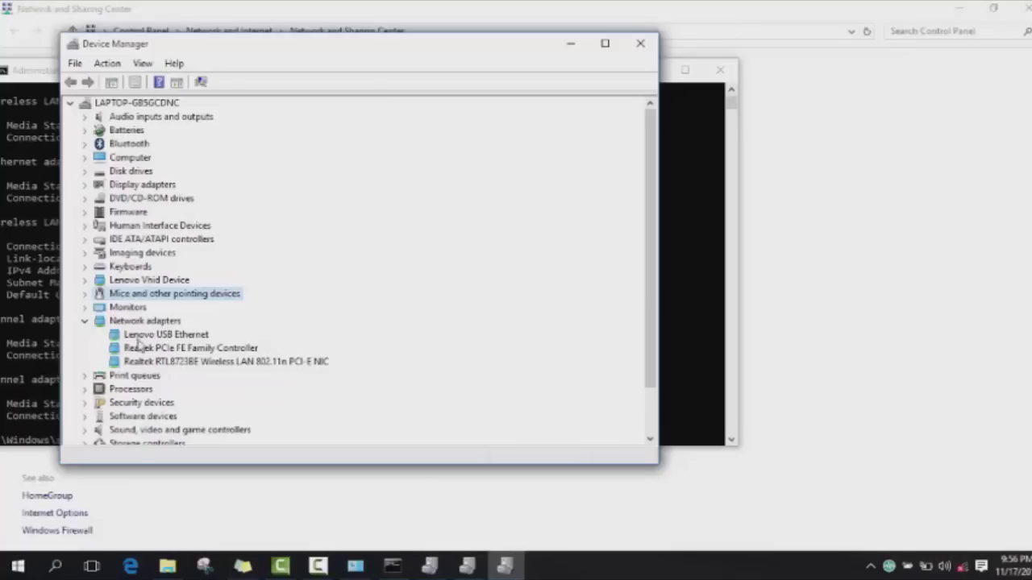
left_click(138, 348)
left_click(149, 362)
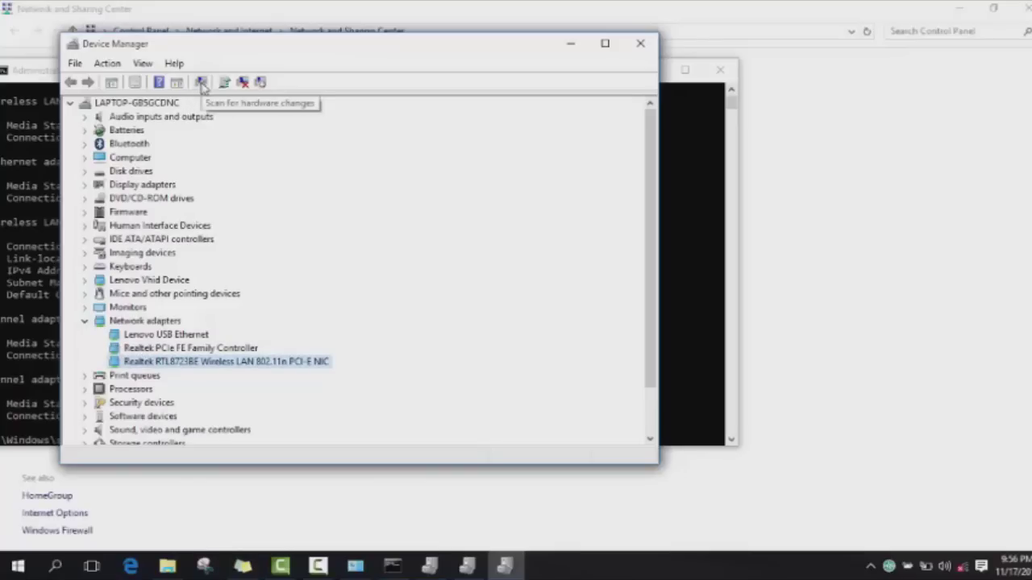
left_click(202, 83)
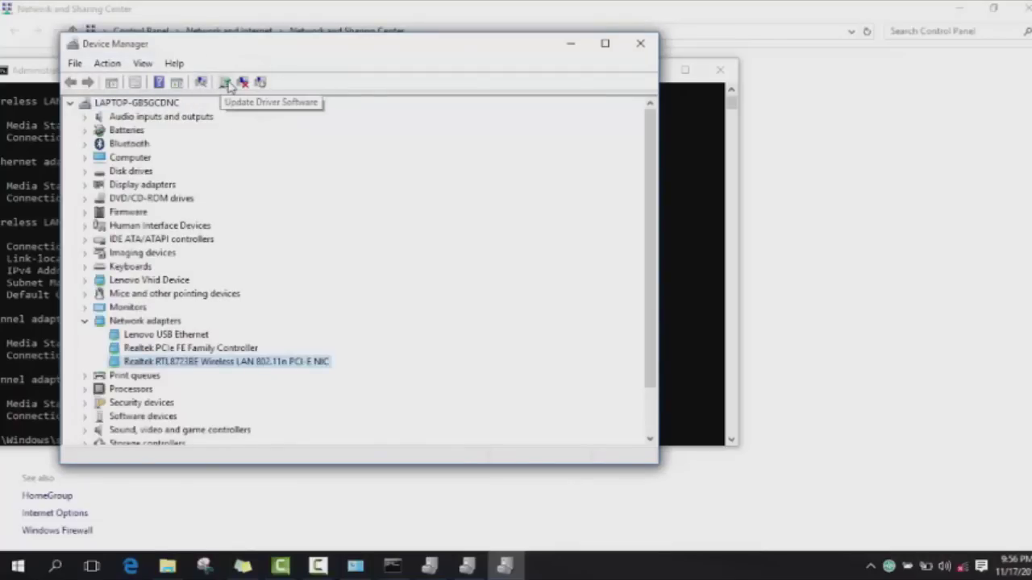
left_click(229, 84)
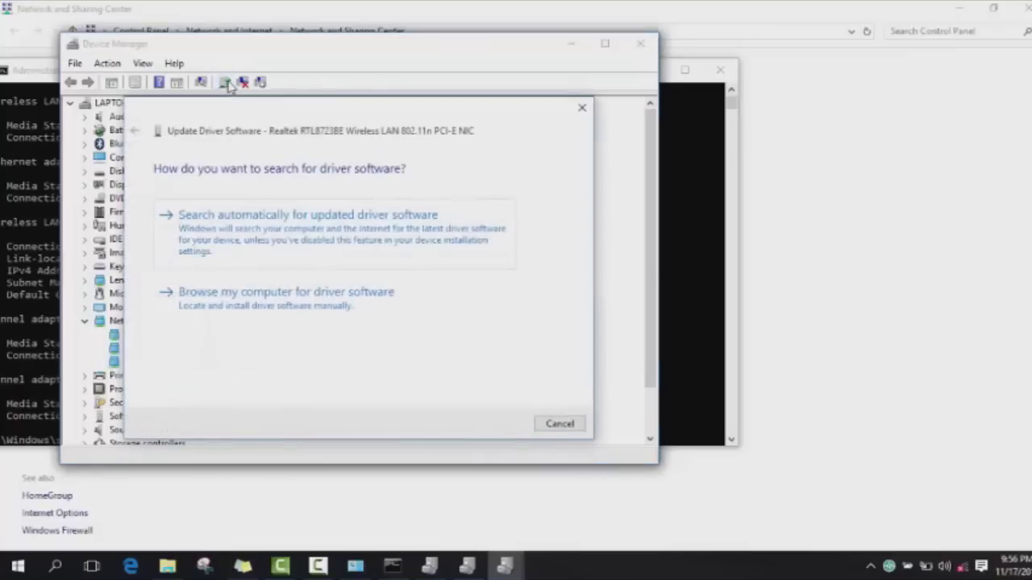
Step: Update the Realtek RTL8723BE driver via automatic search, then close the wizard and Device Manager
left_click(267, 235)
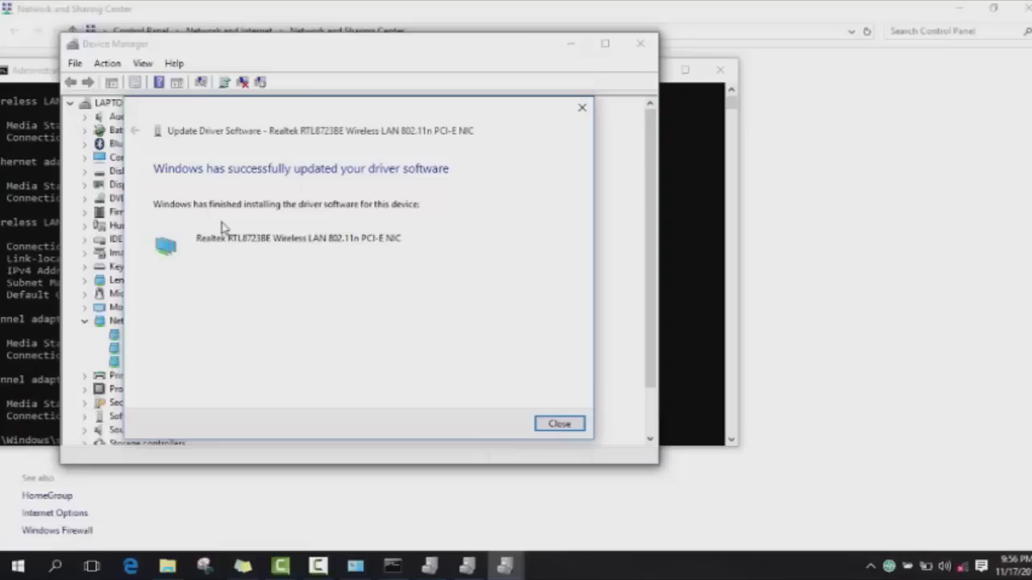
left_click(558, 422)
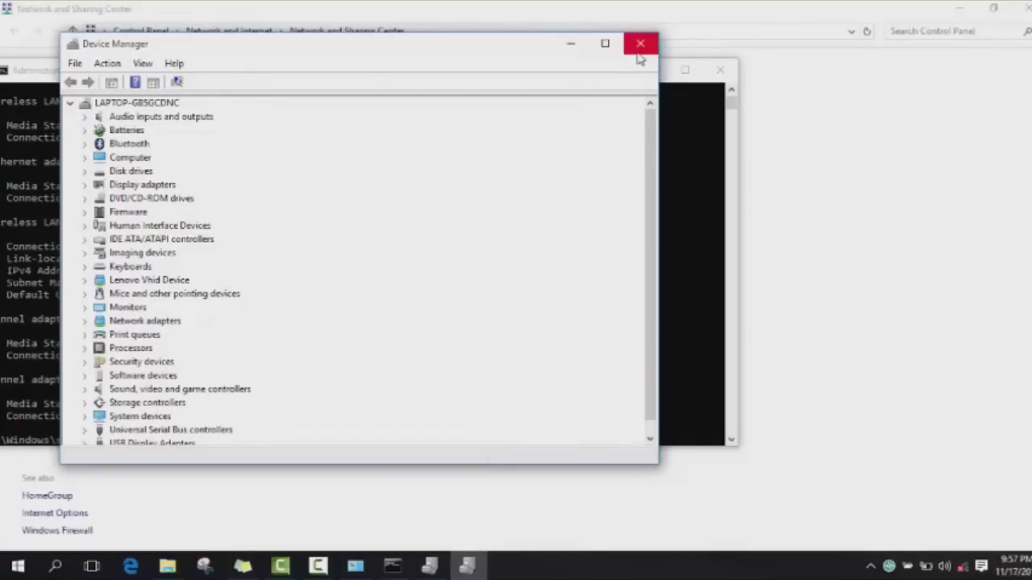
left_click(639, 44)
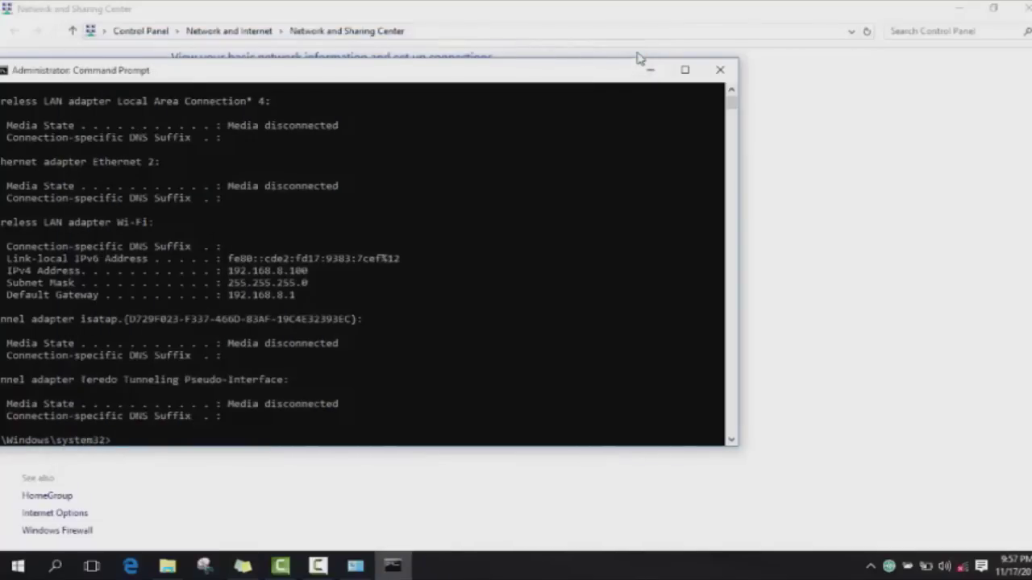